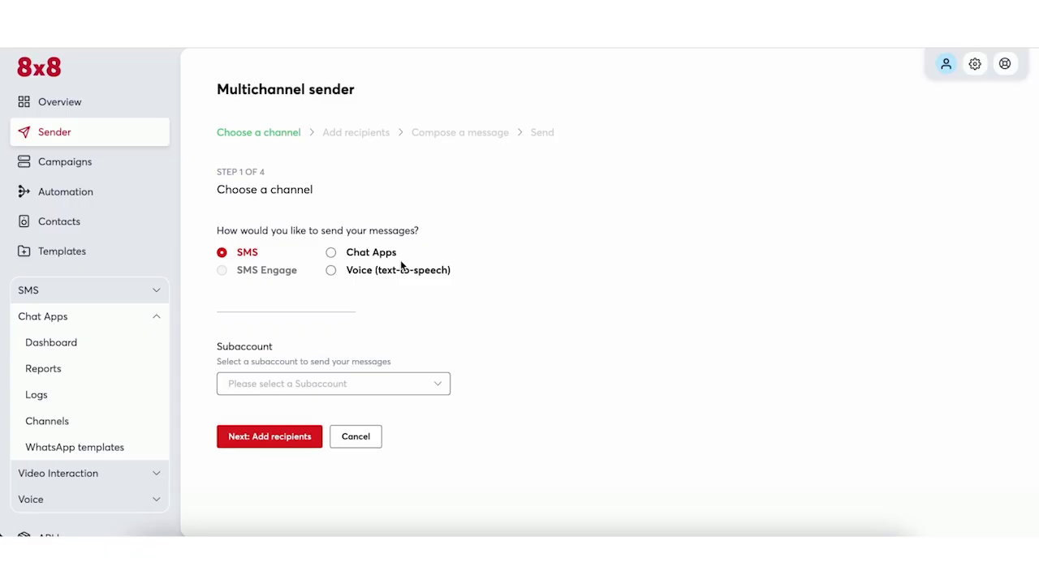
Keep SMS as the channel and add the All_Customers contact group (8,992 contacts) as recipients
{"action": "left_click", "coordinate": [176, 203]}
{"action": "left_click", "coordinate": [288, 436]}
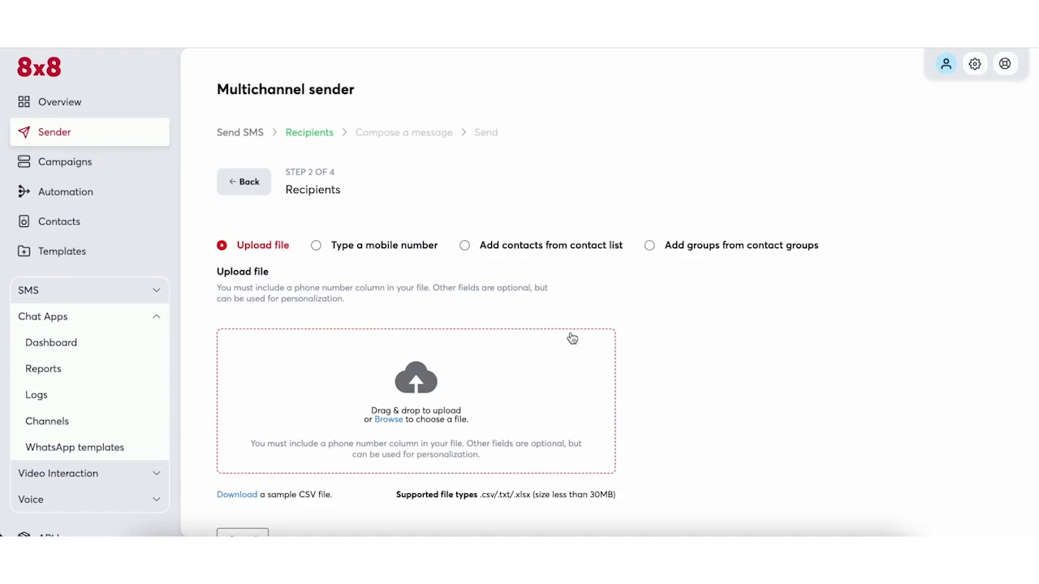
{"action": "left_click", "coordinate": [675, 248]}
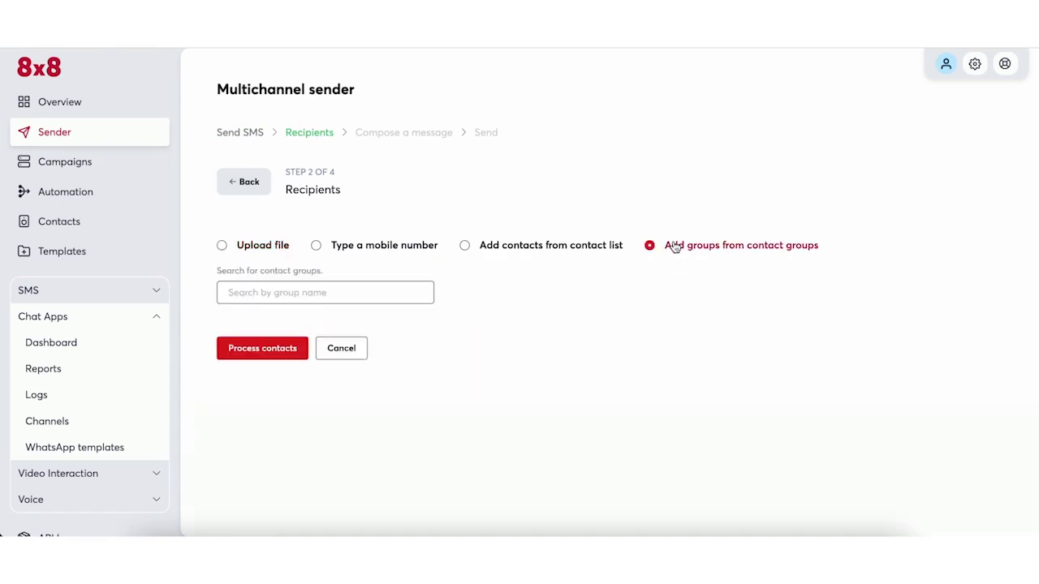
{"action": "left_click", "coordinate": [381, 288]}
{"action": "type", "text": "all"}
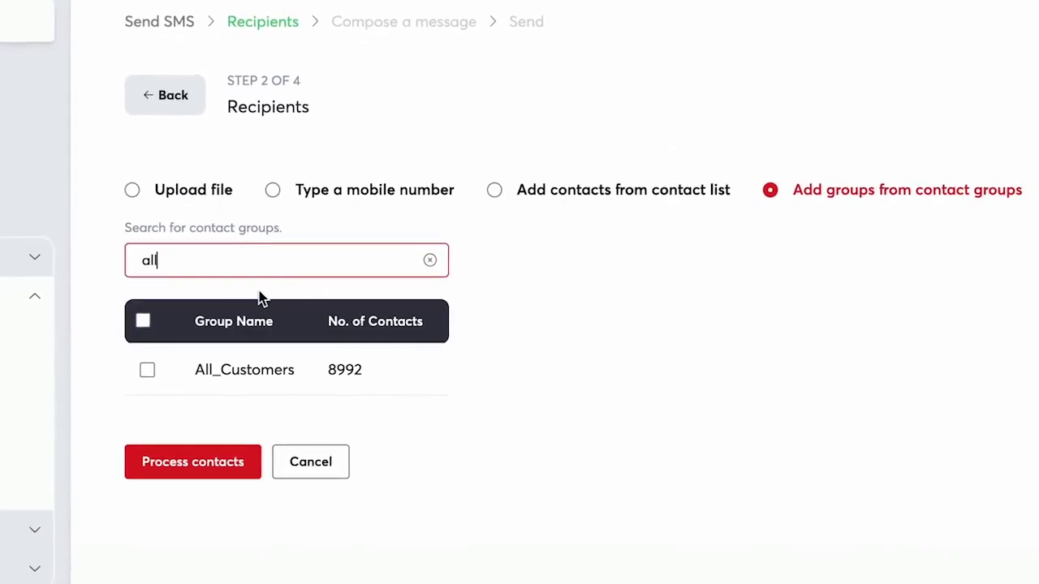
{"action": "left_click", "coordinate": [229, 334]}
{"action": "left_click", "coordinate": [178, 438]}
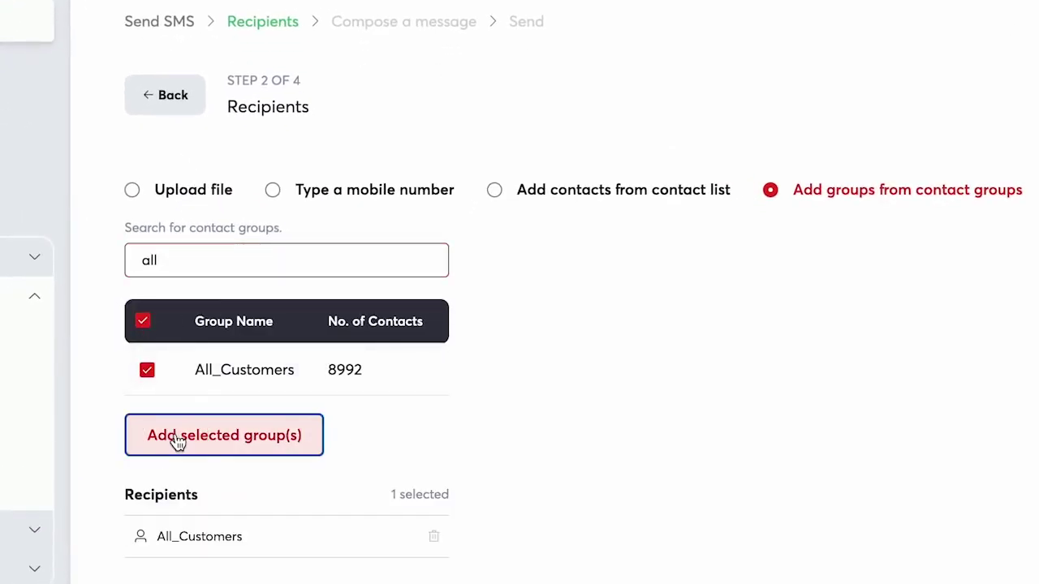
{"action": "scroll", "coordinate": [179, 440], "scroll_direction": "down", "scroll_amount": 1}
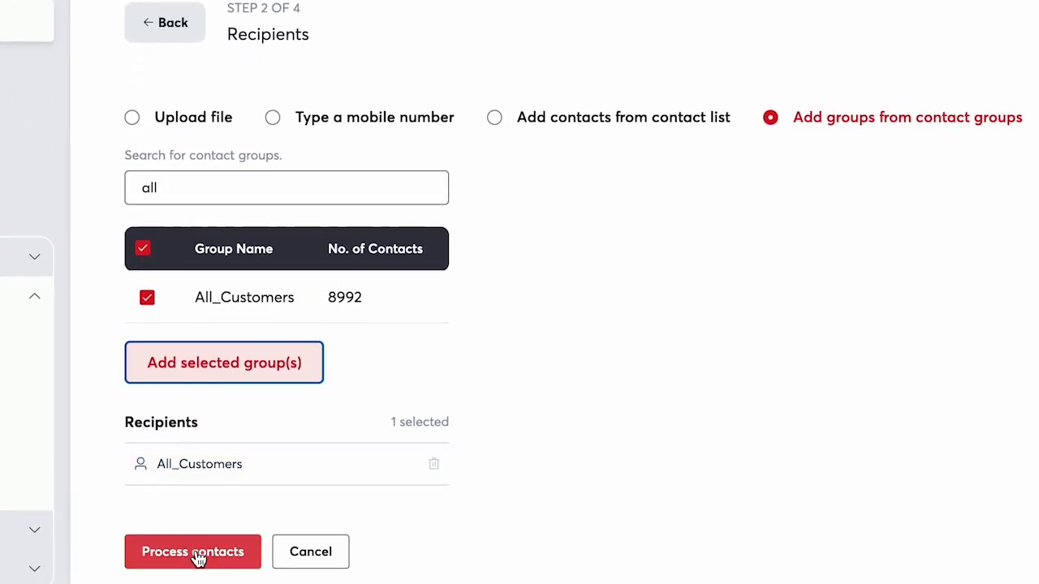
Process the contacts and compose the message from the SMS-feb-storewide-discount template
{"action": "left_click", "coordinate": [197, 557]}
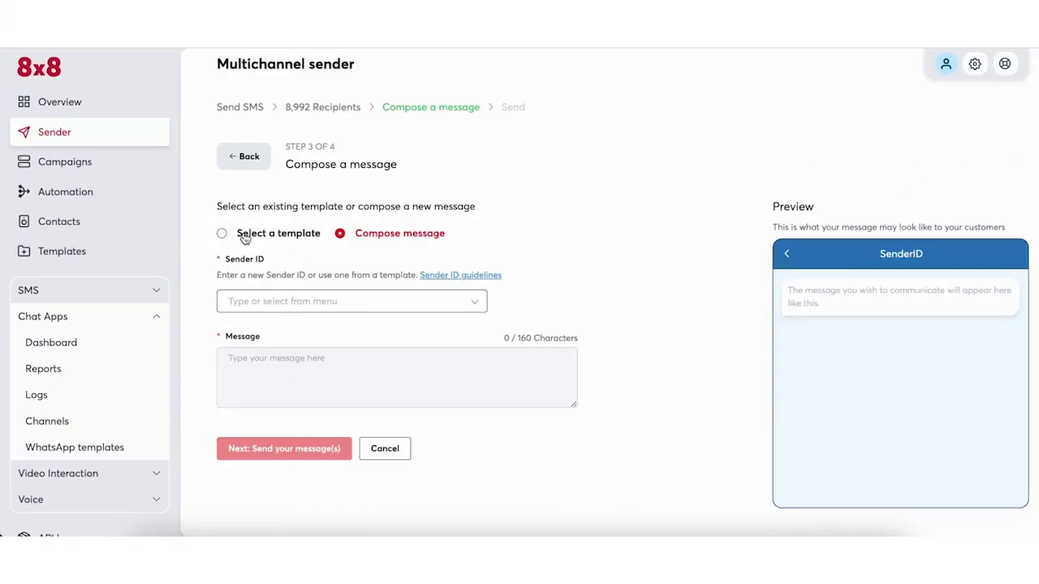
{"action": "left_click", "coordinate": [223, 234]}
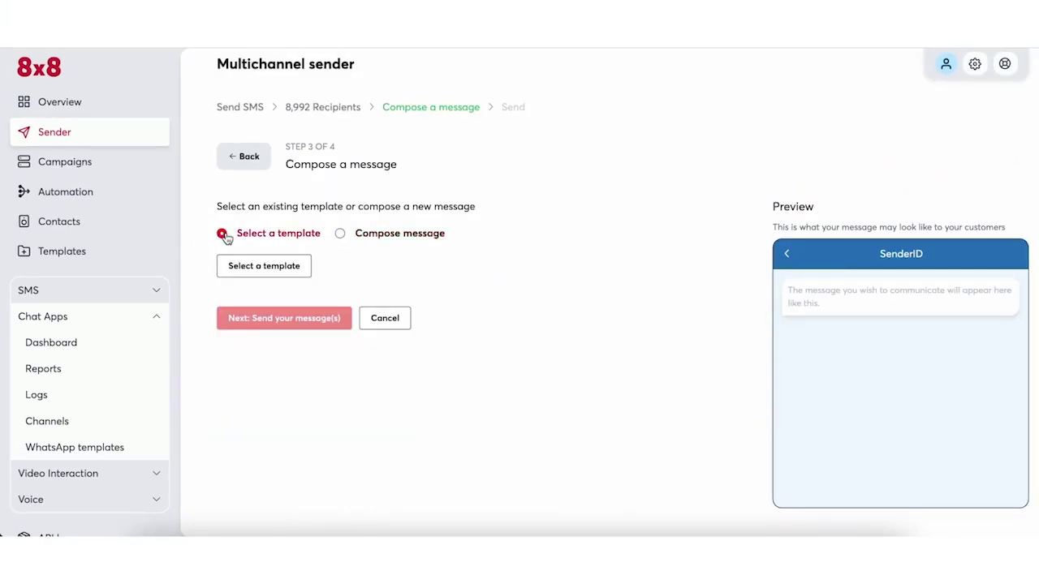
{"action": "left_click", "coordinate": [254, 262]}
{"action": "left_click", "coordinate": [303, 177]}
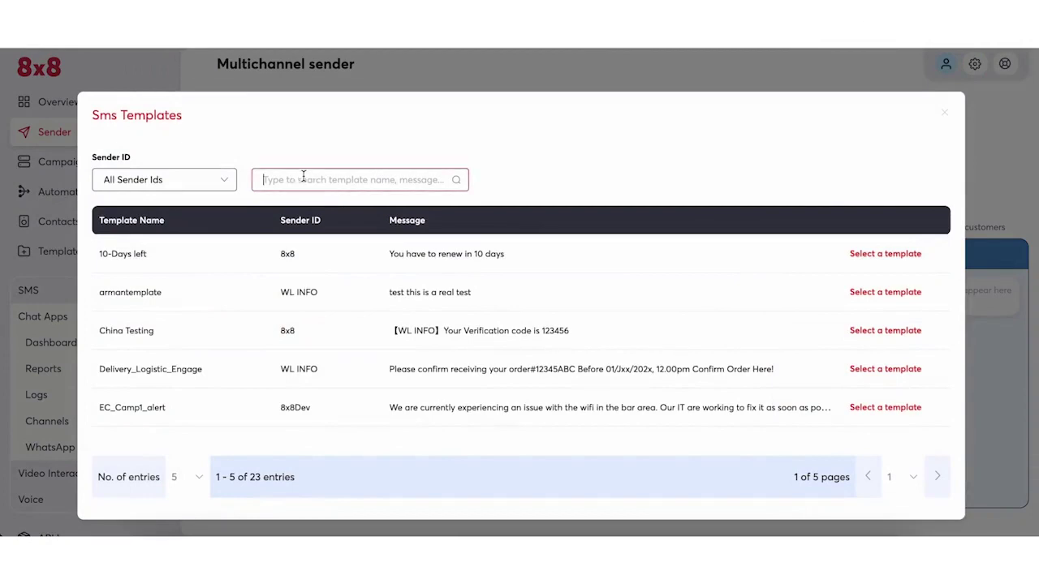
{"action": "type", "text": "feb"}
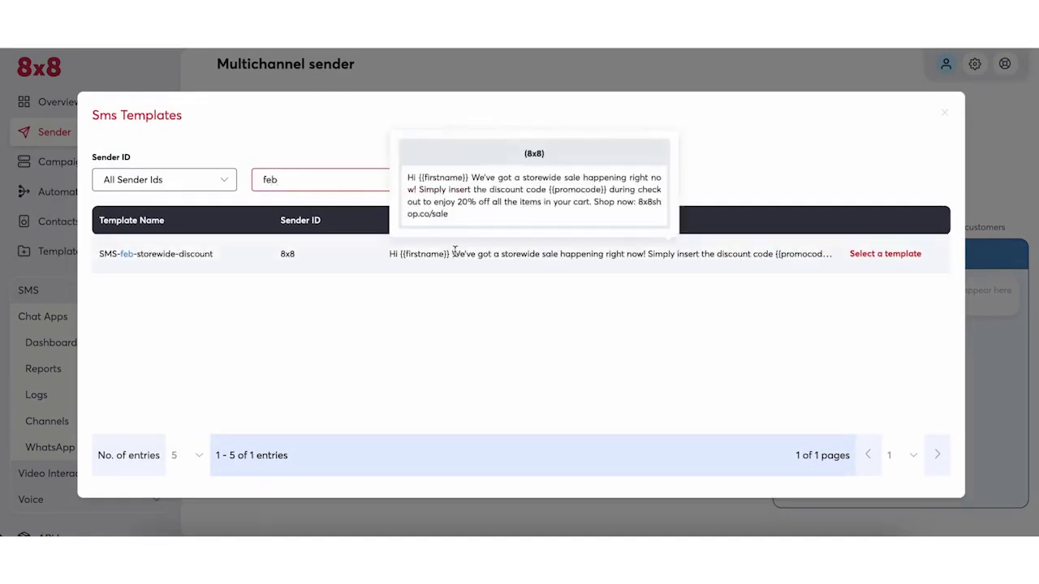
{"action": "left_click", "coordinate": [884, 254]}
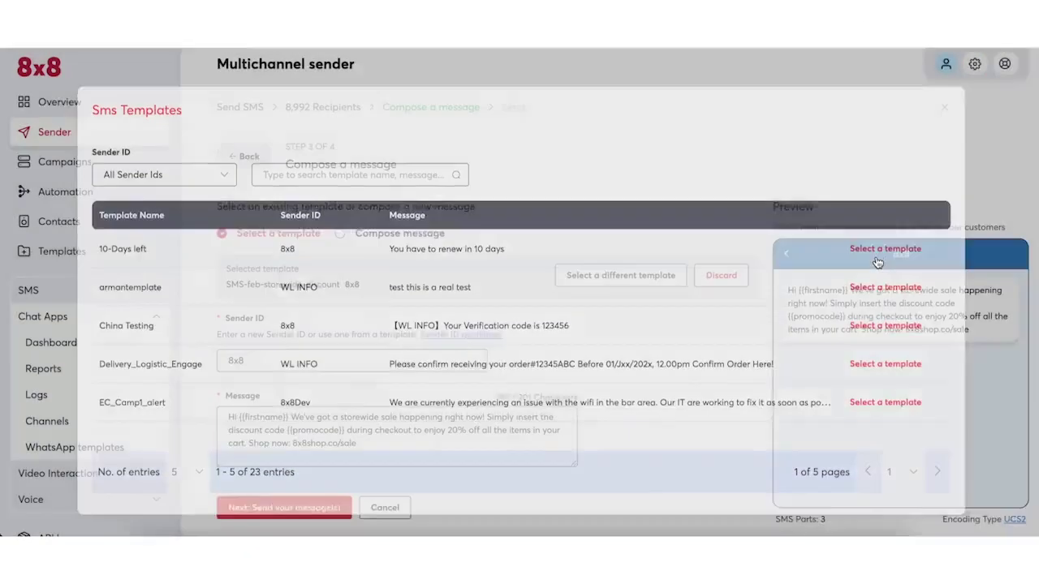
{"action": "scroll", "coordinate": [717, 384], "scroll_direction": "down", "scroll_amount": 1}
{"action": "left_click", "coordinate": [313, 486]}
Name the campaign Feb-Storewide-Discount and schedule it for 13 Feb 2023
{"action": "left_click", "coordinate": [381, 229]}
{"action": "key", "text": "ctrl+a"}
{"action": "type", "text": "Feb-Storewide-Discount"}
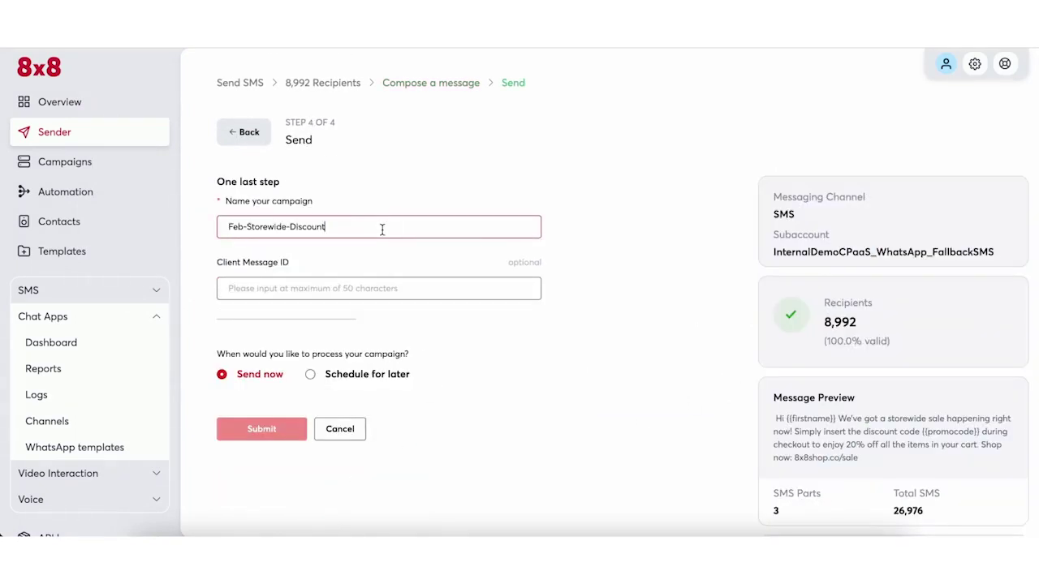
{"action": "left_click", "coordinate": [330, 378]}
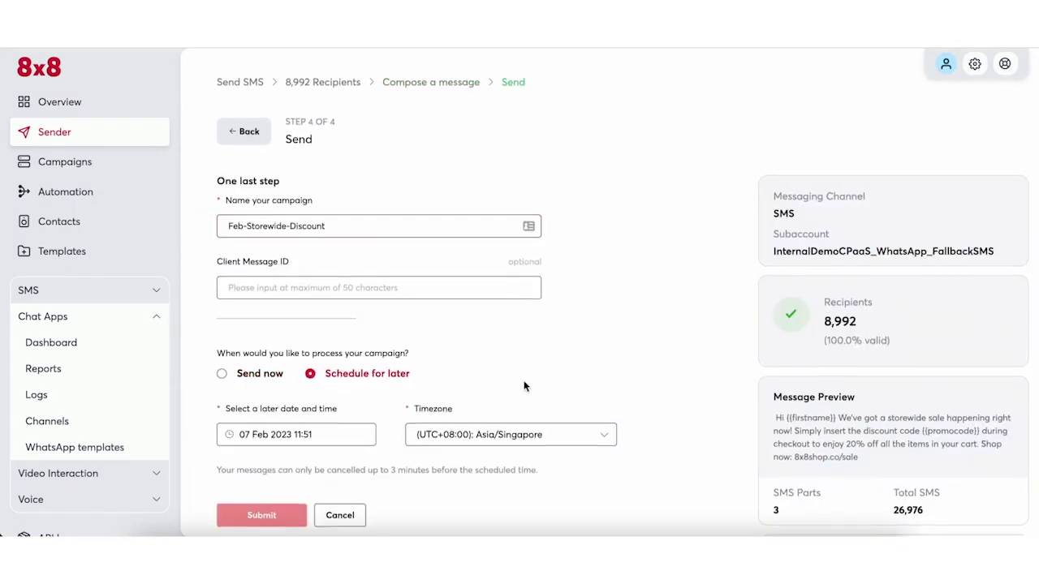
{"action": "scroll", "coordinate": [524, 387], "scroll_direction": "down", "scroll_amount": 1}
{"action": "left_click", "coordinate": [276, 375]}
{"action": "left_click", "coordinate": [273, 398]}
{"action": "left_click", "coordinate": [428, 518]}
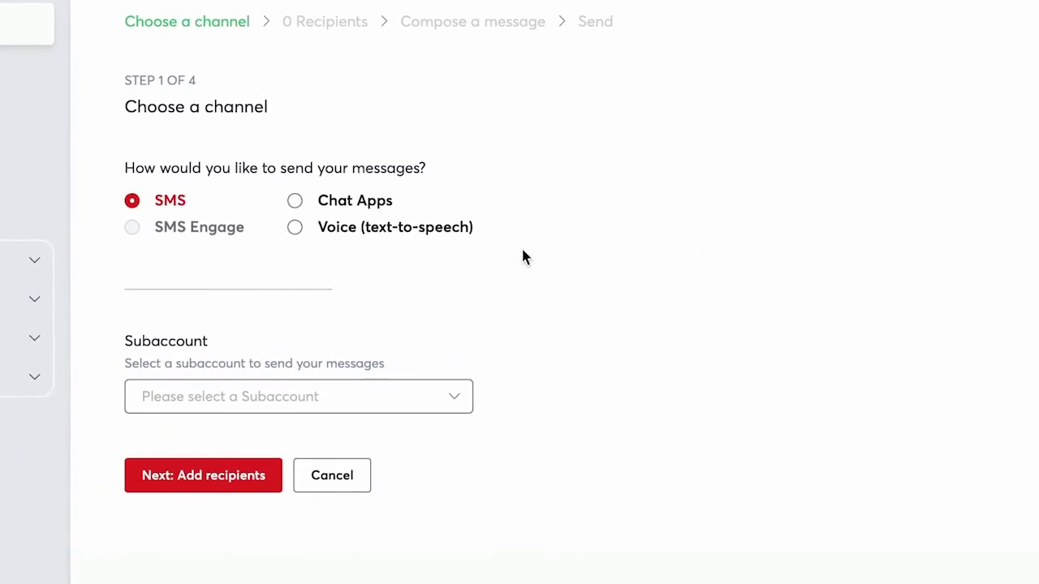
Choose Voice (text-to-speech) as the channel with the voice subaccount
{"action": "left_click", "coordinate": [393, 232]}
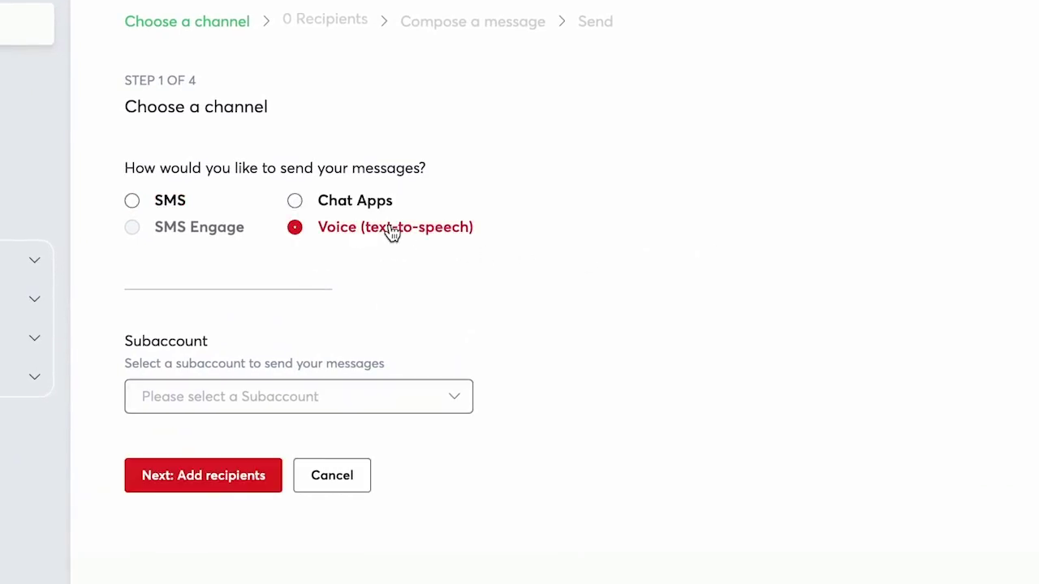
{"action": "left_click", "coordinate": [392, 392]}
{"action": "left_click", "coordinate": [419, 458]}
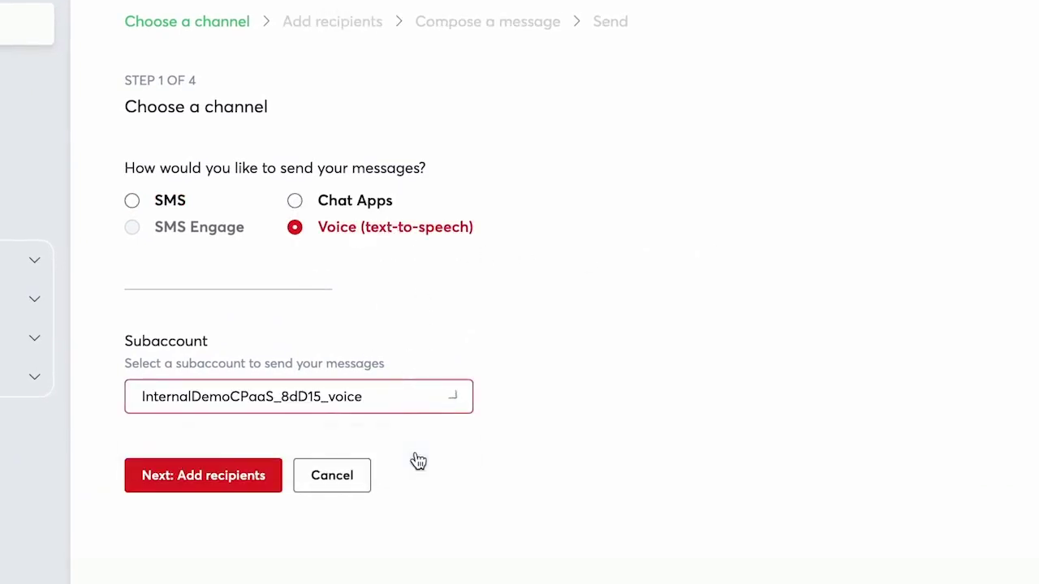
{"action": "left_click", "coordinate": [207, 475]}
Add the VoiceCall_Customers group (325 contacts) as recipients and process them
{"action": "left_click", "coordinate": [373, 267]}
{"action": "type", "text": "voice"}
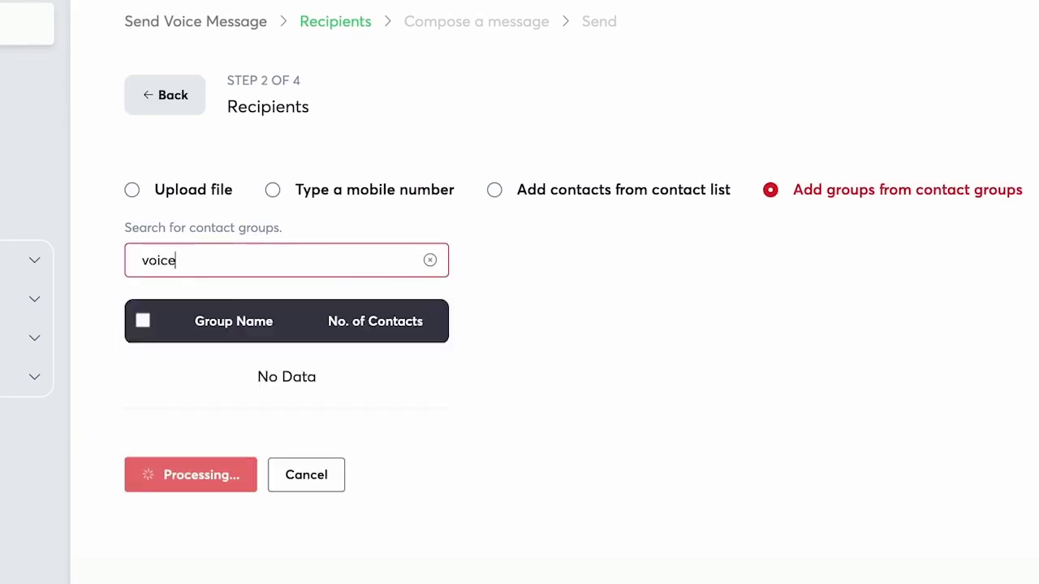
{"action": "left_click", "coordinate": [143, 321]}
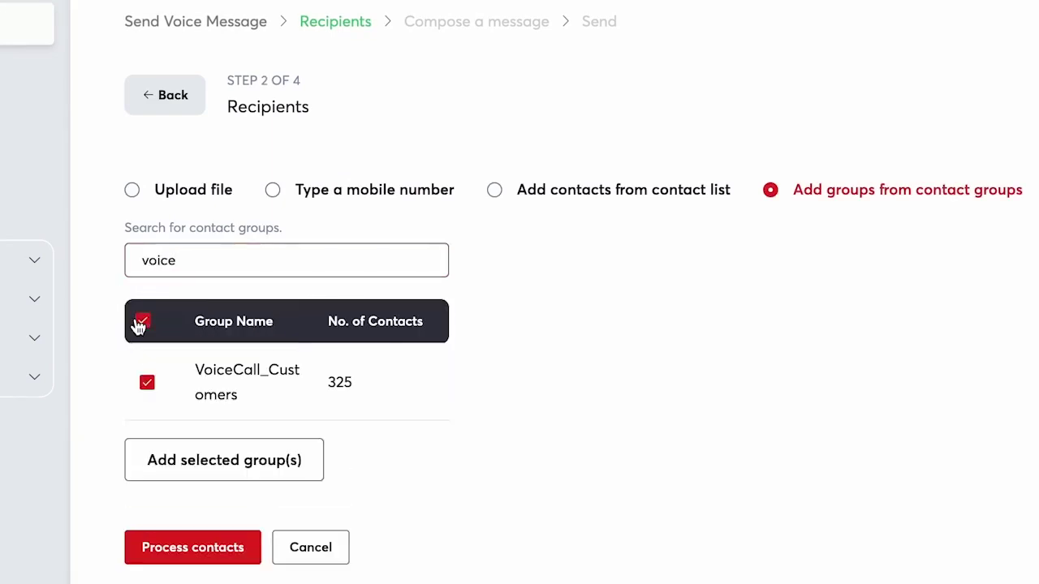
{"action": "left_click", "coordinate": [202, 452]}
{"action": "scroll", "coordinate": [269, 421], "scroll_direction": "down", "scroll_amount": 2}
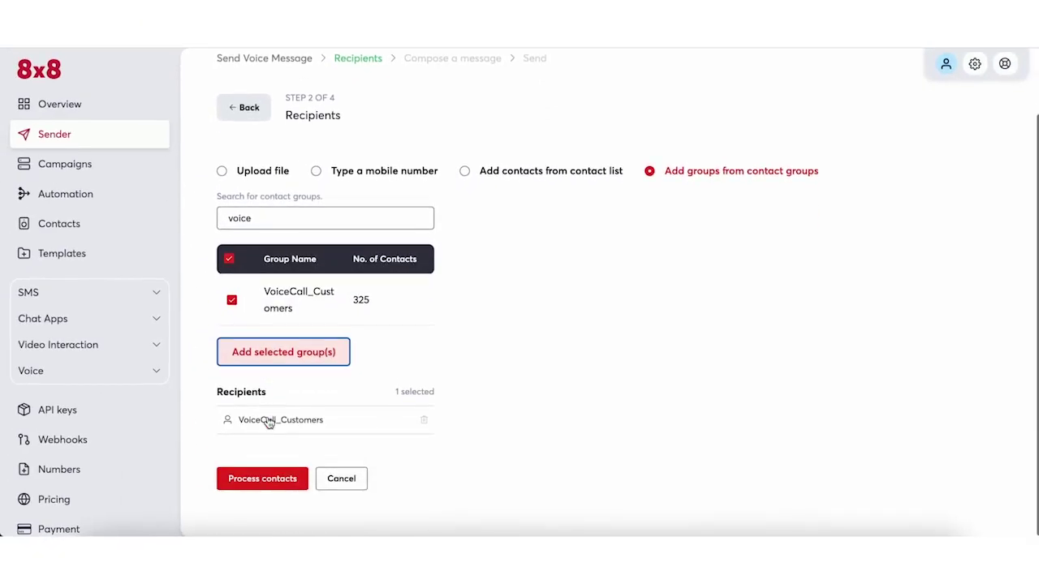
{"action": "left_click", "coordinate": [269, 483]}
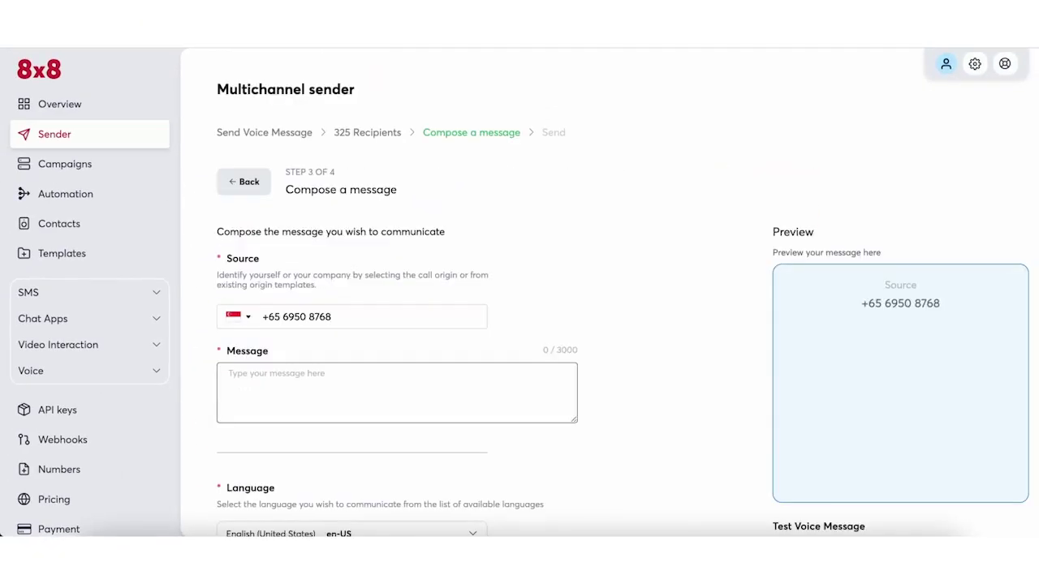
Paste the storewide sale text into the voice message
{"action": "left_click", "coordinate": [484, 376]}
{"action": "type", "text": "Hi! We've got a storewide sale happening right now! Simply insert the discount code 20OFF during checkout to enjoy 20% off all the items in your cart. Shop now: 8x8shop.co/sale"}
{"action": "scroll", "coordinate": [484, 376], "scroll_direction": "down", "scroll_amount": 2}
{"action": "scroll", "coordinate": [486, 376], "scroll_direction": "down", "scroll_amount": 2}
Keep English (US), use the en-US-Joanna voice at speed 1.04, played 2 times
{"action": "left_click", "coordinate": [405, 235]}
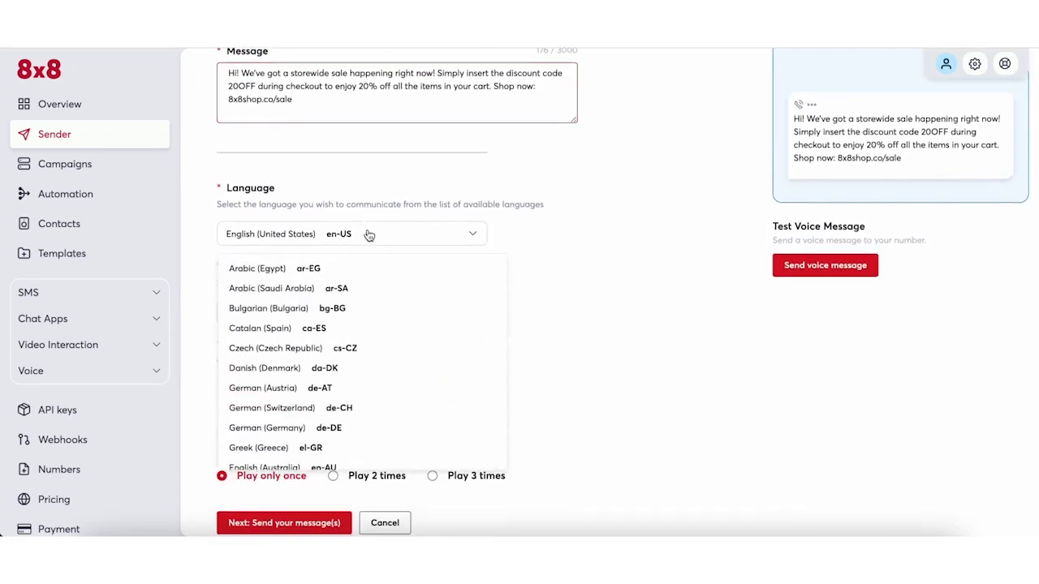
{"action": "left_click", "coordinate": [369, 234]}
{"action": "left_click", "coordinate": [391, 318]}
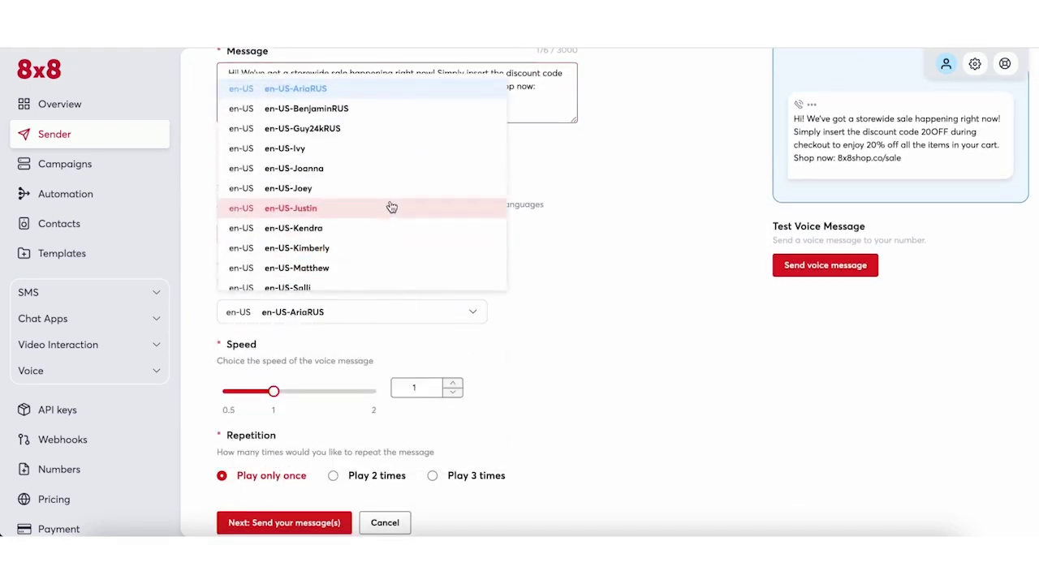
{"action": "left_click", "coordinate": [390, 174]}
{"action": "scroll", "coordinate": [676, 333], "scroll_direction": "down", "scroll_amount": 1}
{"action": "left_click_drag", "start_coordinate": [273, 365], "coordinate": [278, 365]}
{"action": "left_click", "coordinate": [349, 452]}
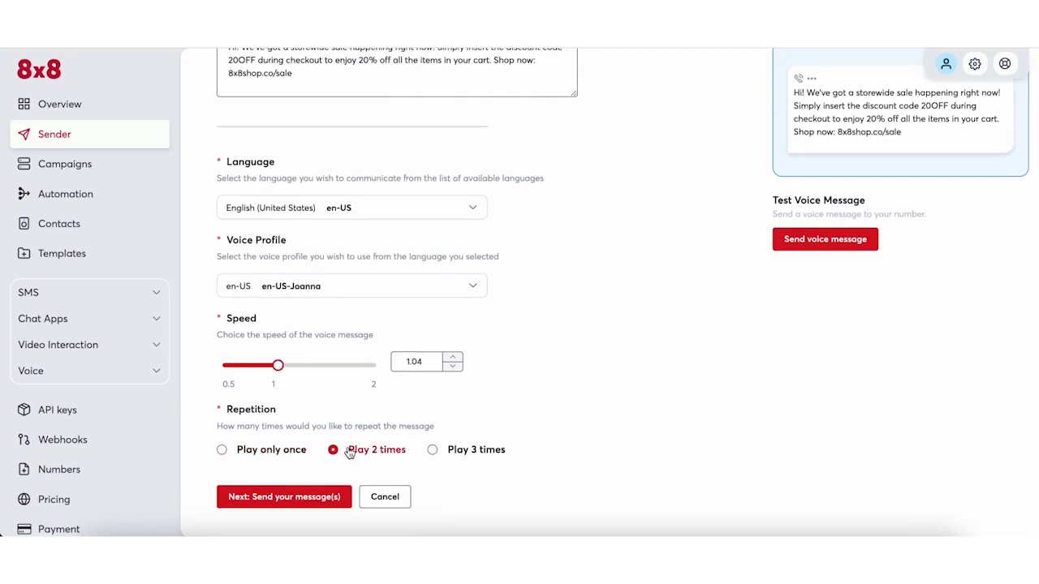
{"action": "left_click", "coordinate": [814, 238]}
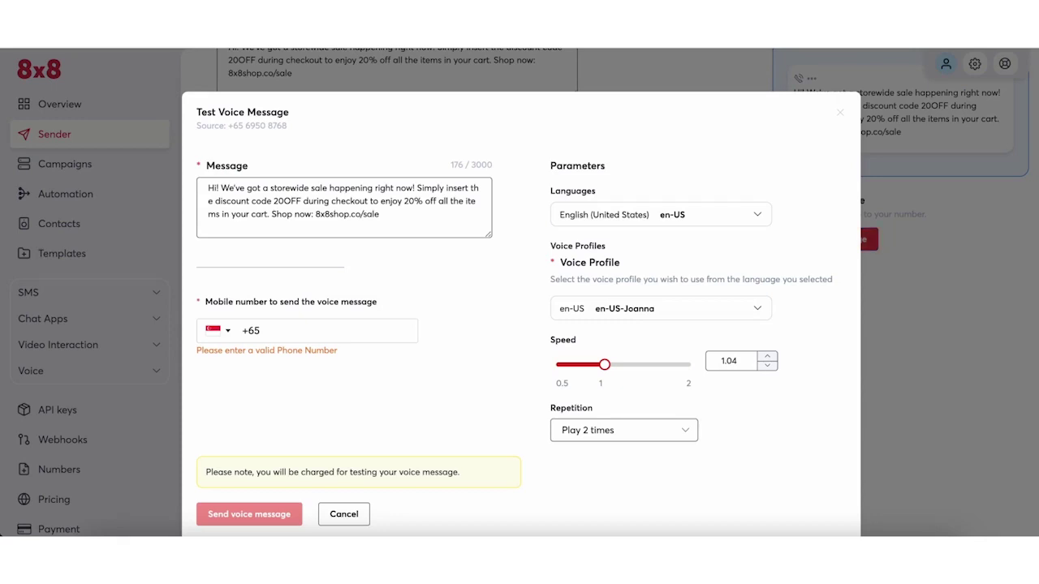
Send a test voice message to the test mobile number, then close the test dialog
{"action": "left_click", "coordinate": [370, 328]}
{"action": "type", "text": "6950 8768"}
{"action": "left_click", "coordinate": [261, 515]}
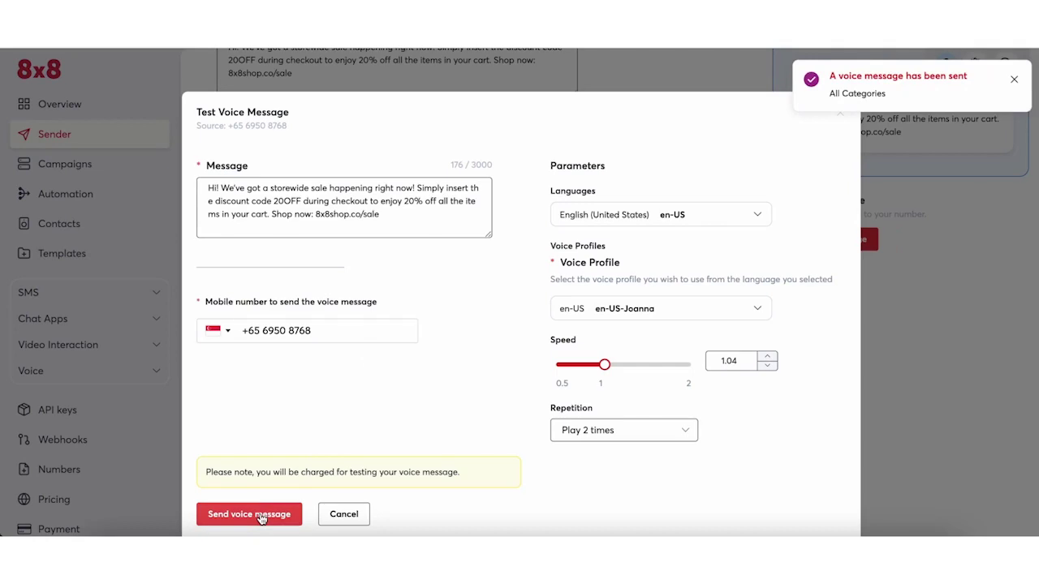
{"action": "left_click", "coordinate": [938, 378]}
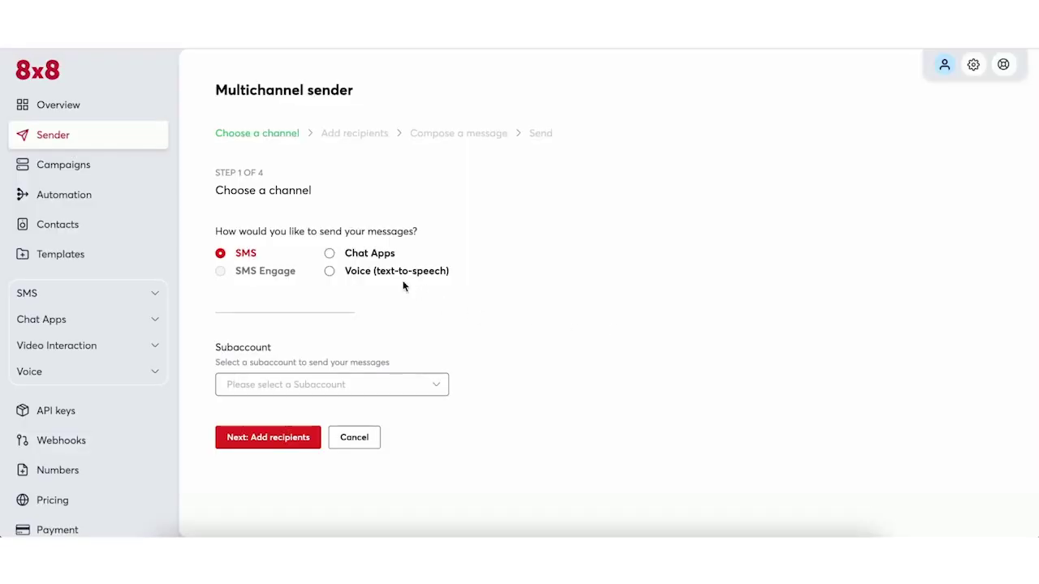
Switch the channel to Chat Apps using the WhatsApp subaccount
{"action": "left_click", "coordinate": [374, 255]}
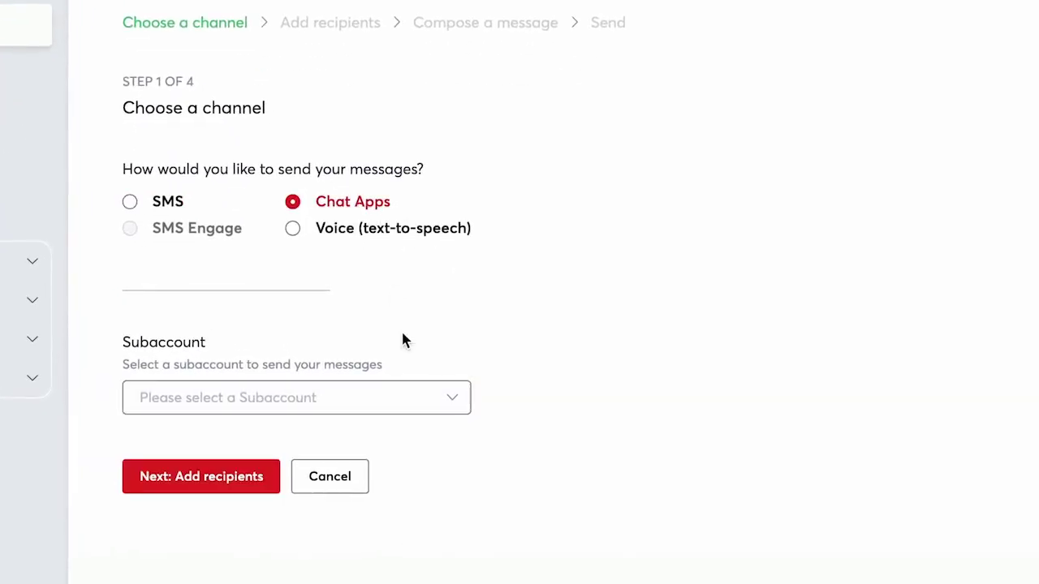
{"action": "left_click", "coordinate": [394, 406]}
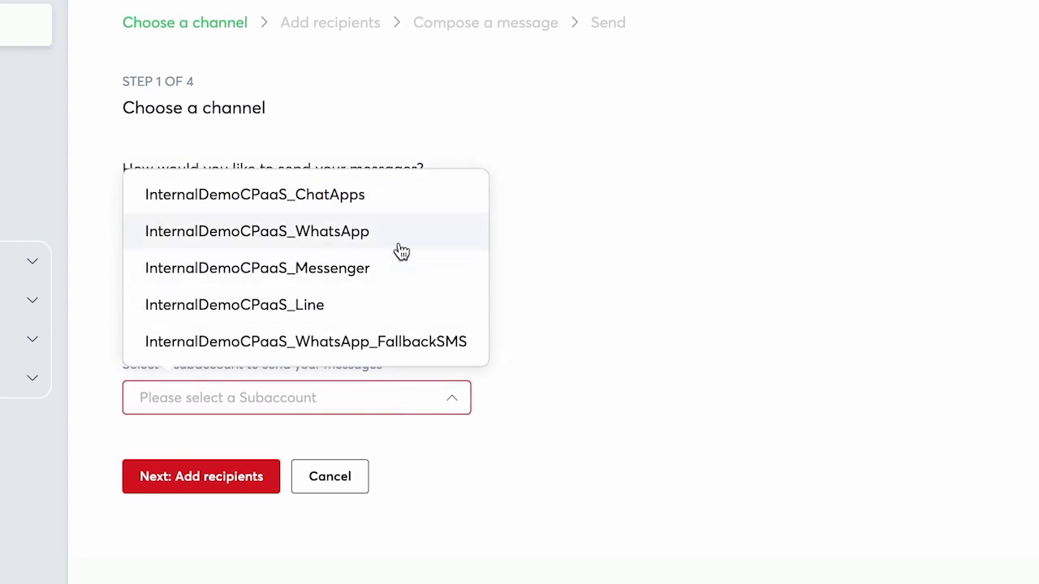
{"action": "left_click", "coordinate": [401, 245]}
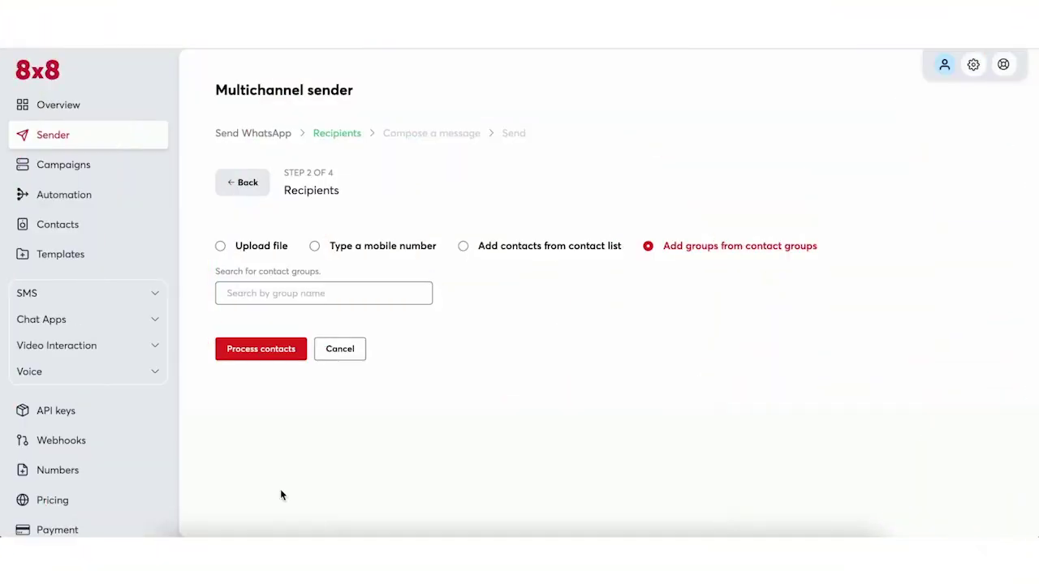
Add the VIP_Customers group (839 contacts) as recipients and process them
{"action": "left_click", "coordinate": [387, 295]}
{"action": "type", "text": "vip"}
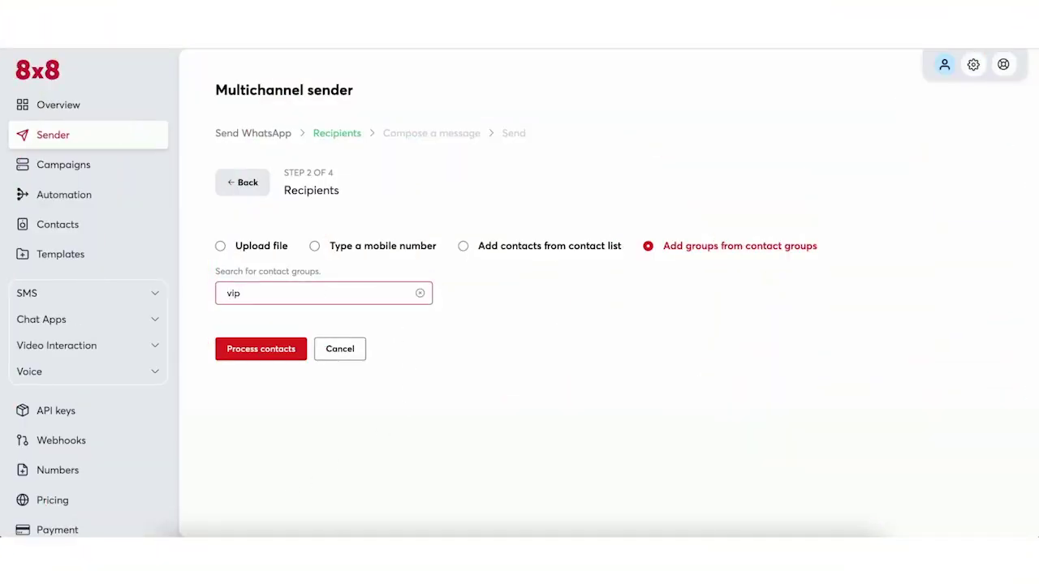
{"action": "left_click", "coordinate": [228, 335]}
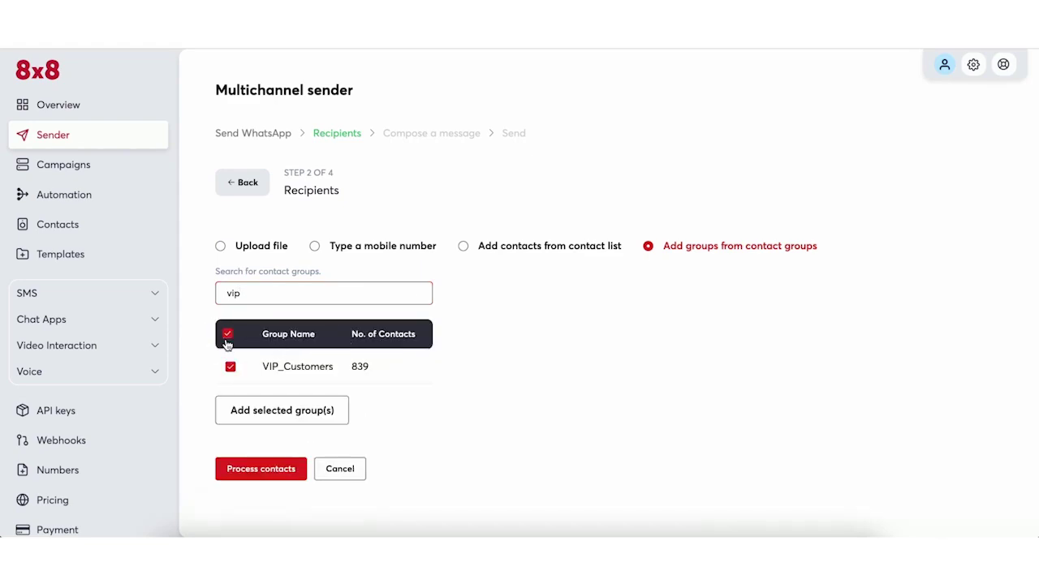
{"action": "left_click", "coordinate": [282, 418]}
{"action": "scroll", "coordinate": [285, 427], "scroll_direction": "down", "scroll_amount": 1}
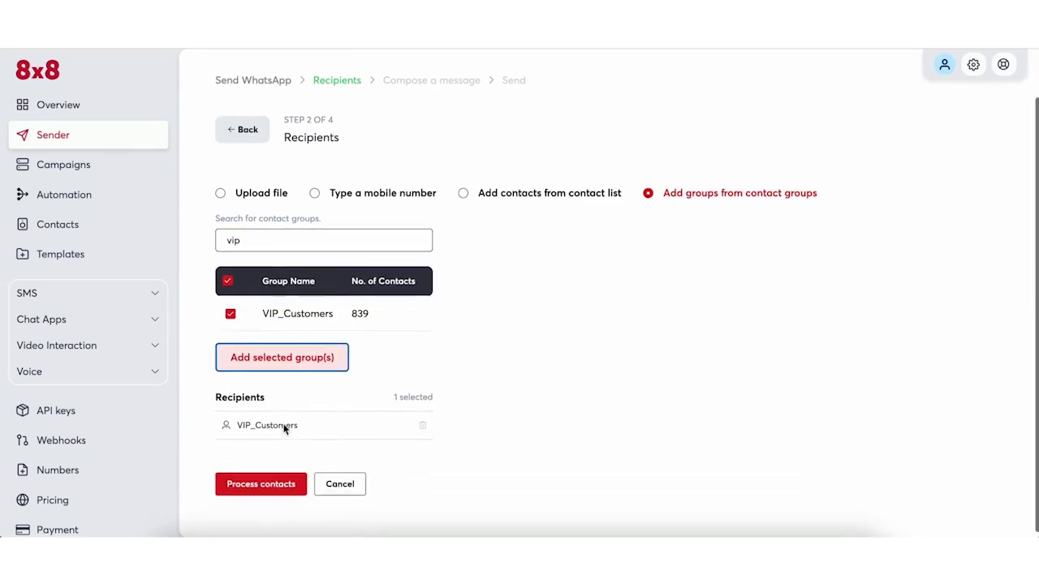
{"action": "left_click", "coordinate": [261, 489]}
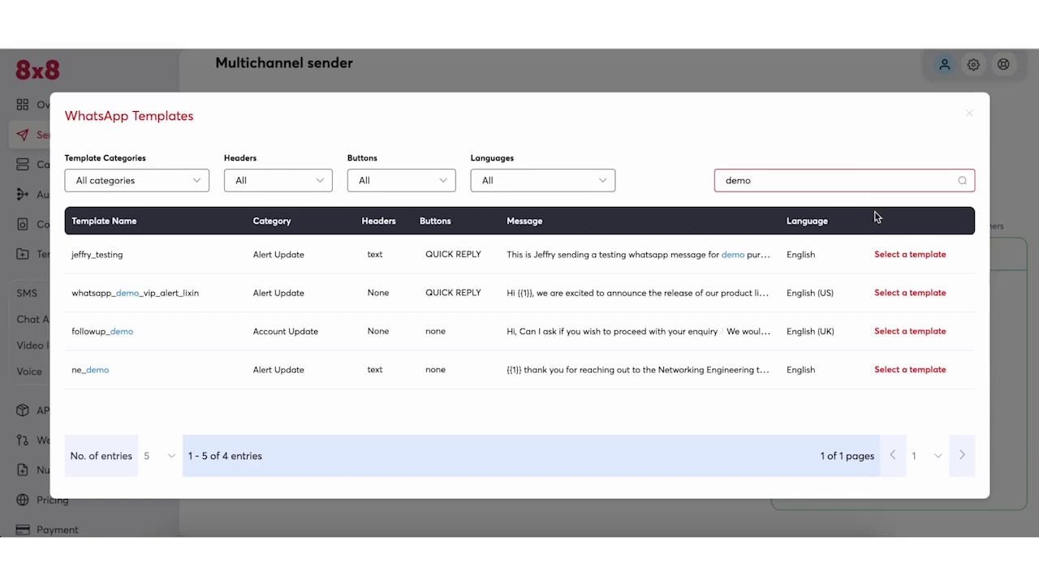
Use the whatsapp_demo_vip_alert_lixin template with {{1}} mapped to {{FirstName}}
{"action": "left_click", "coordinate": [902, 290]}
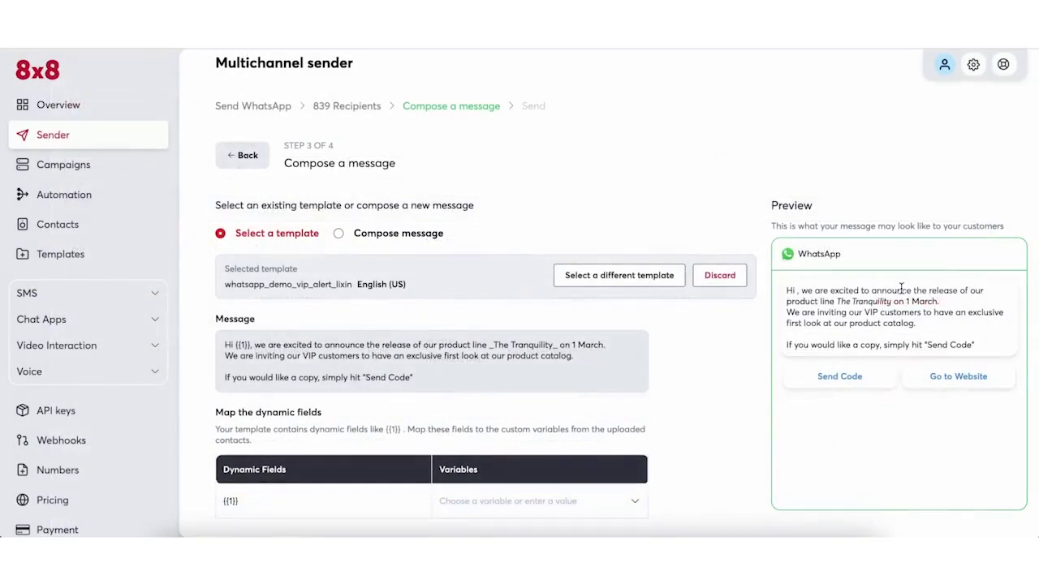
{"action": "scroll", "coordinate": [715, 331], "scroll_direction": "down", "scroll_amount": 1}
{"action": "left_click", "coordinate": [500, 438]}
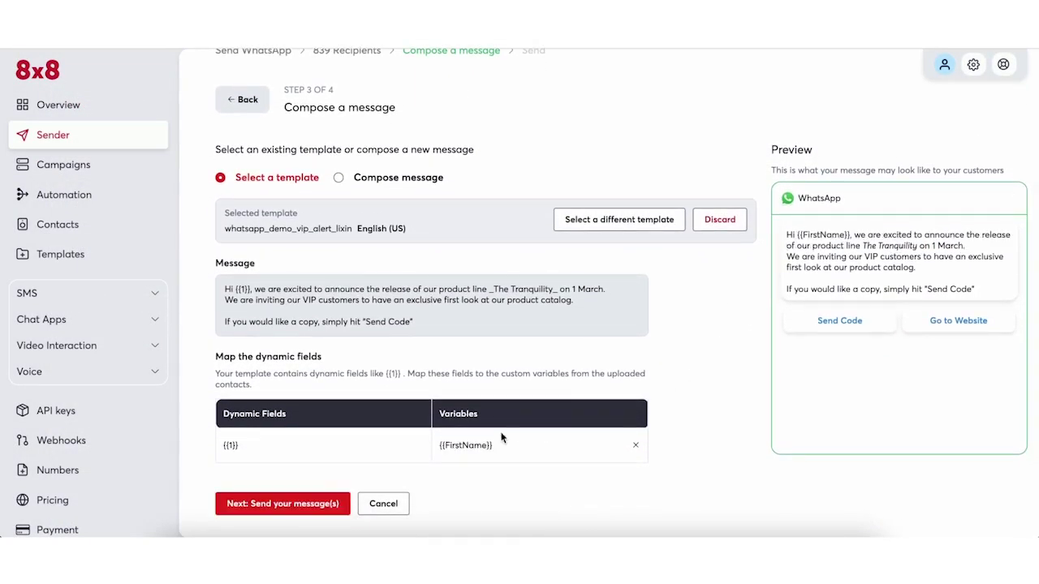
{"action": "left_click", "coordinate": [322, 504]}
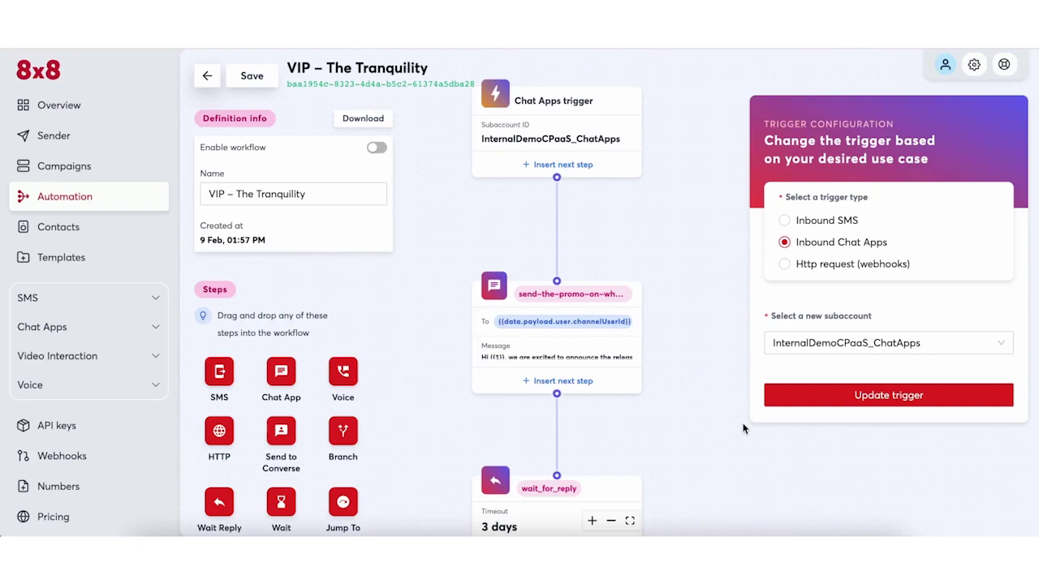
{"action": "left_click", "coordinate": [588, 345]}
{"action": "scroll", "coordinate": [957, 370], "scroll_direction": "down", "scroll_amount": 5}
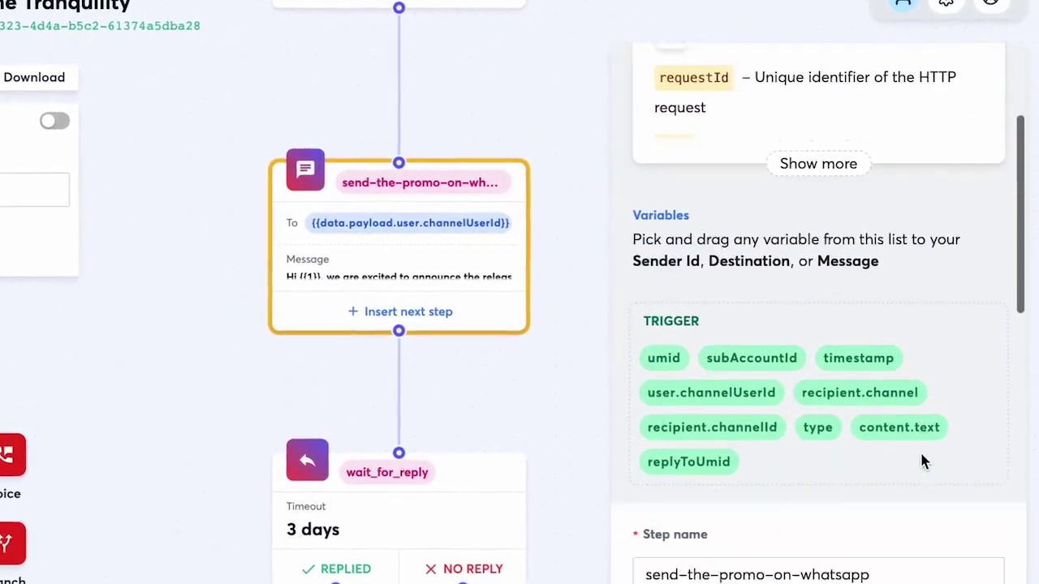
{"action": "scroll", "coordinate": [920, 450], "scroll_direction": "down", "scroll_amount": 10}
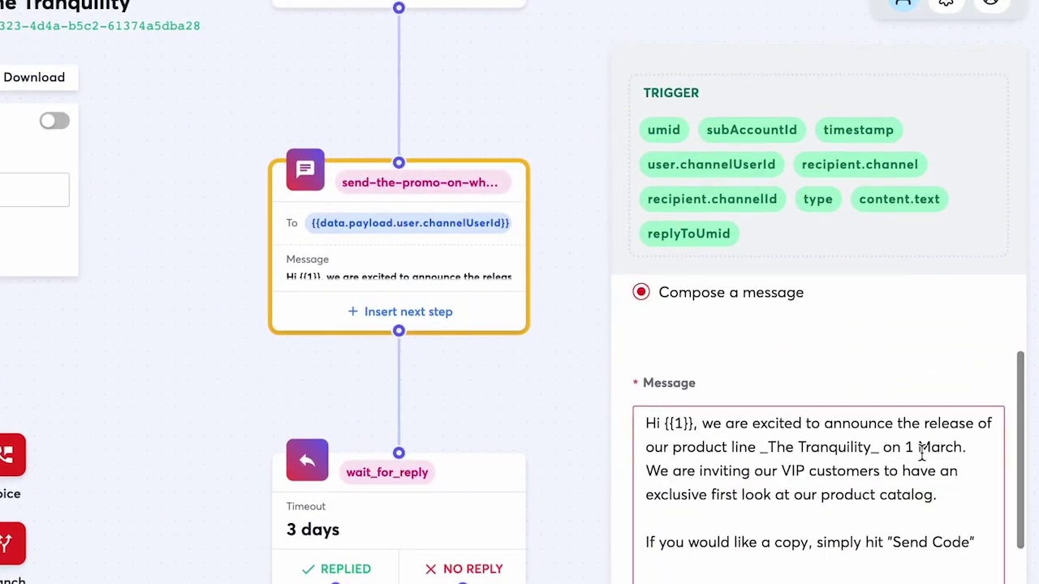
{"action": "left_click", "coordinate": [610, 540]}
{"action": "left_click_drag", "start_coordinate": [609, 540], "coordinate": [600, 336]}
{"action": "left_click", "coordinate": [473, 317]}
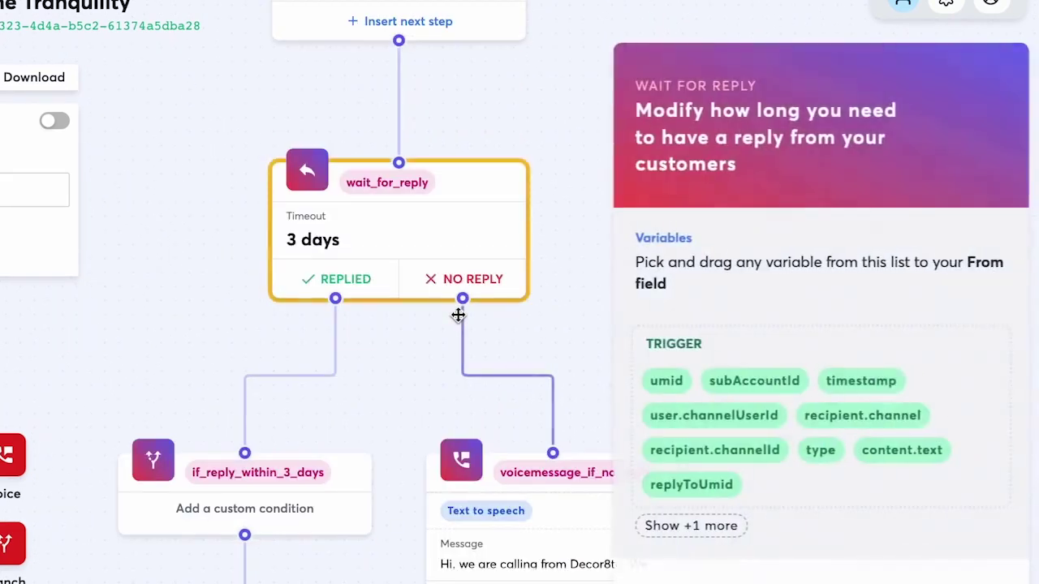
{"action": "scroll", "coordinate": [885, 395], "scroll_direction": "down", "scroll_amount": 10}
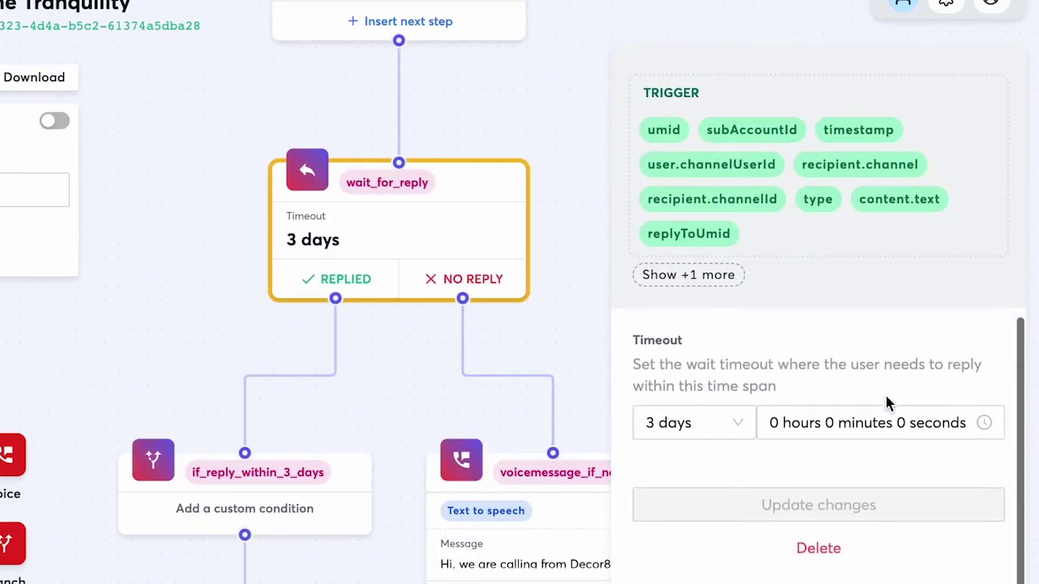
{"action": "left_click", "coordinate": [394, 508]}
{"action": "left_click_drag", "start_coordinate": [394, 508], "coordinate": [428, 412]}
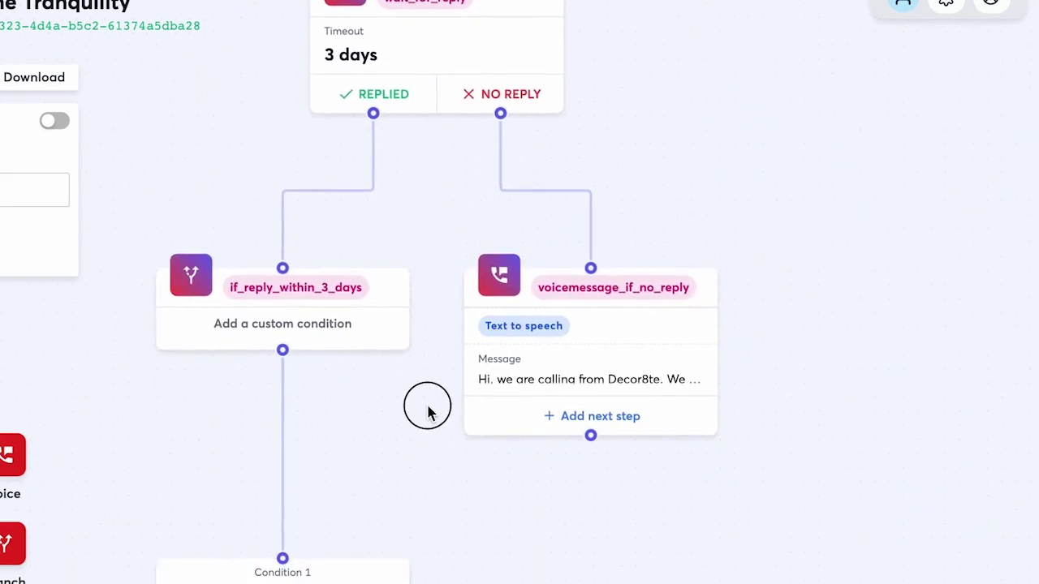
{"action": "scroll", "coordinate": [471, 422], "scroll_direction": "down", "scroll_amount": 5}
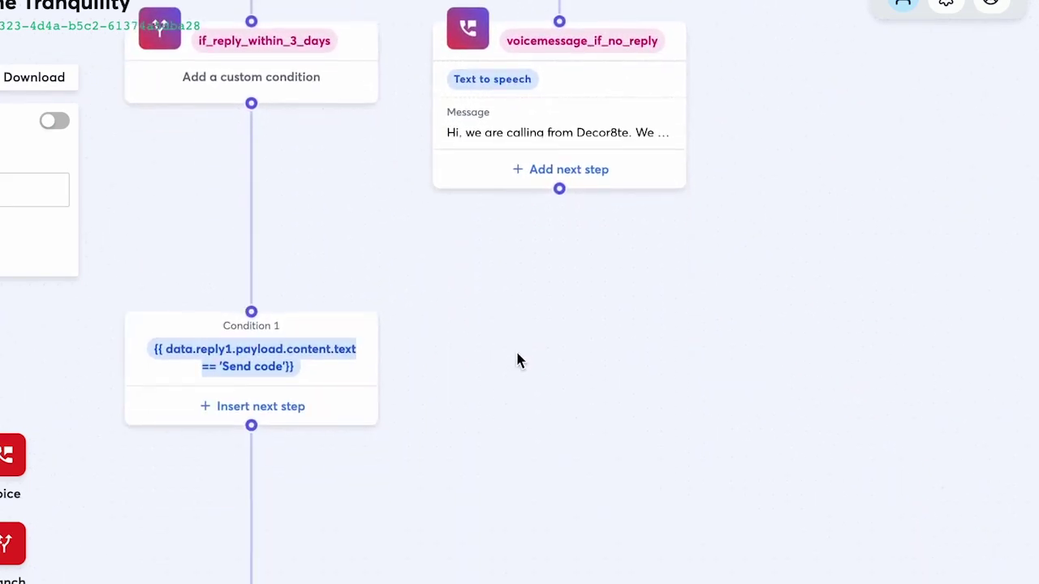
{"action": "left_click_drag", "start_coordinate": [584, 406], "coordinate": [587, 227]}
{"action": "left_click", "coordinate": [268, 390]}
{"action": "scroll", "coordinate": [985, 390], "scroll_direction": "down", "scroll_amount": 5}
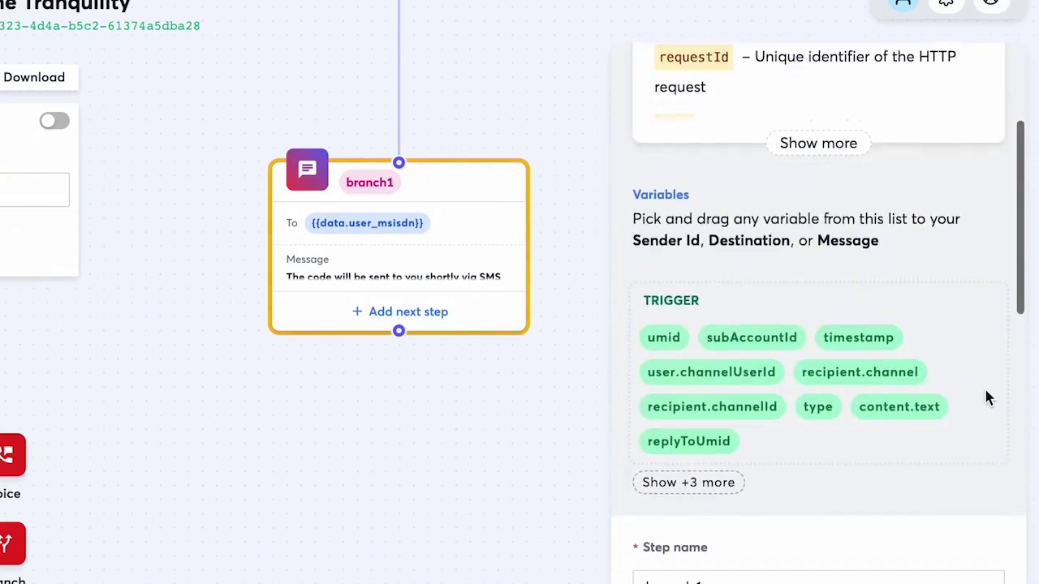
{"action": "scroll", "coordinate": [985, 390], "scroll_direction": "down", "scroll_amount": 3}
{"action": "left_click", "coordinate": [572, 122]}
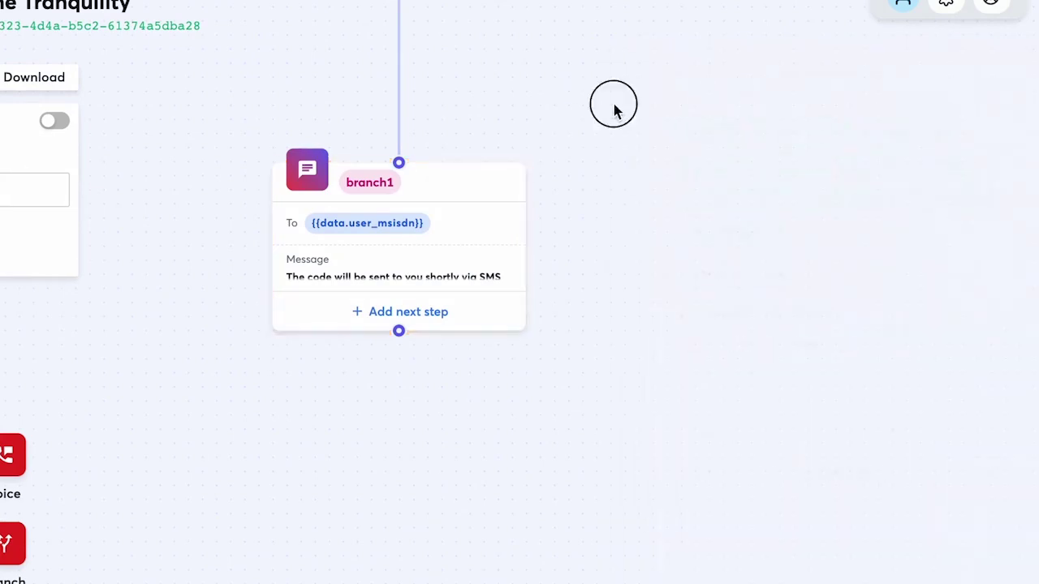
{"action": "scroll", "coordinate": [754, 263], "scroll_direction": "up", "scroll_amount": 5}
{"action": "scroll", "coordinate": [756, 262], "scroll_direction": "up", "scroll_amount": 4}
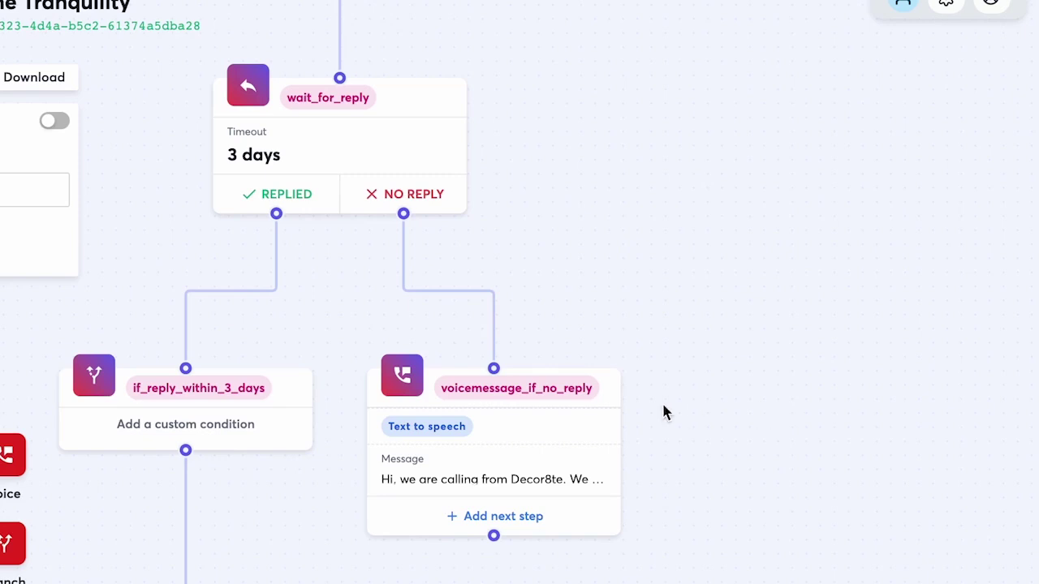
Set the voicemessage_if_no_reply step's voice profile to ZiraRUS and update it
{"action": "left_click", "coordinate": [589, 436]}
{"action": "scroll", "coordinate": [936, 427], "scroll_direction": "down", "scroll_amount": 6}
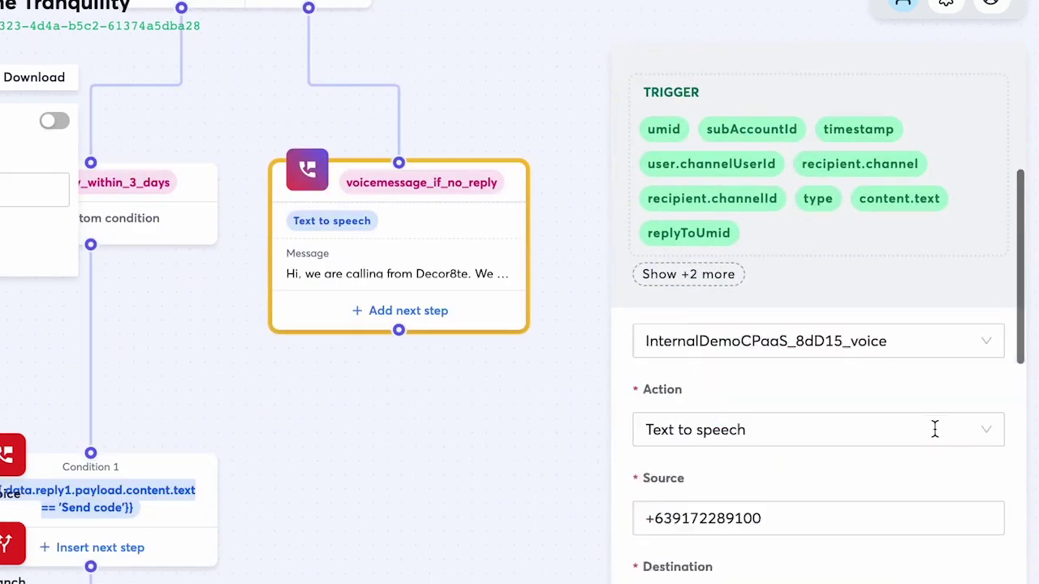
{"action": "scroll", "coordinate": [622, 424], "scroll_direction": "down", "scroll_amount": 5}
{"action": "left_click", "coordinate": [843, 333]}
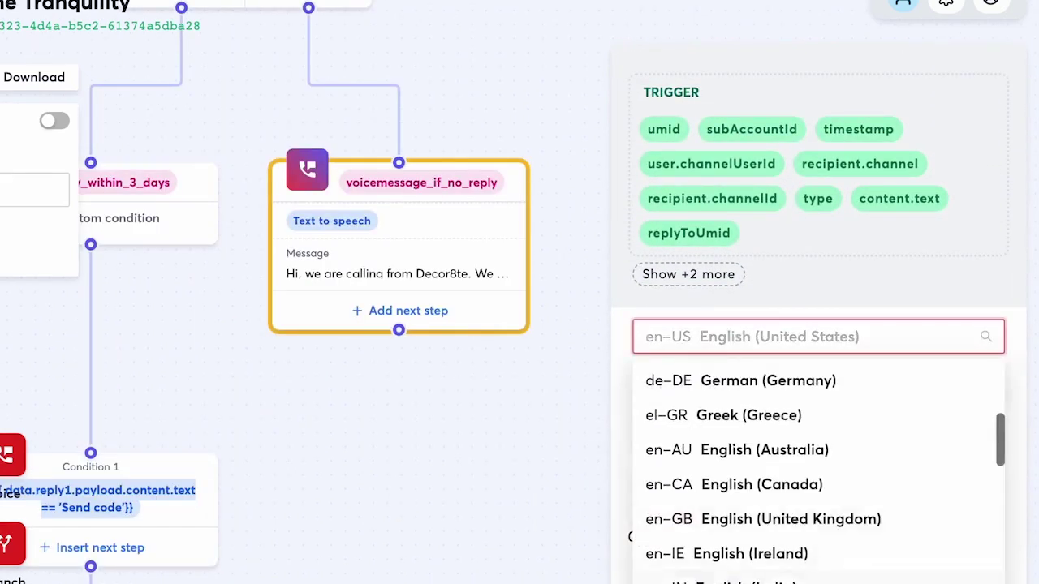
{"action": "left_click", "coordinate": [843, 425]}
{"action": "scroll", "coordinate": [869, 271], "scroll_direction": "down", "scroll_amount": 3}
{"action": "left_click", "coordinate": [858, 262]}
{"action": "scroll", "coordinate": [892, 365], "scroll_direction": "down", "scroll_amount": 3}
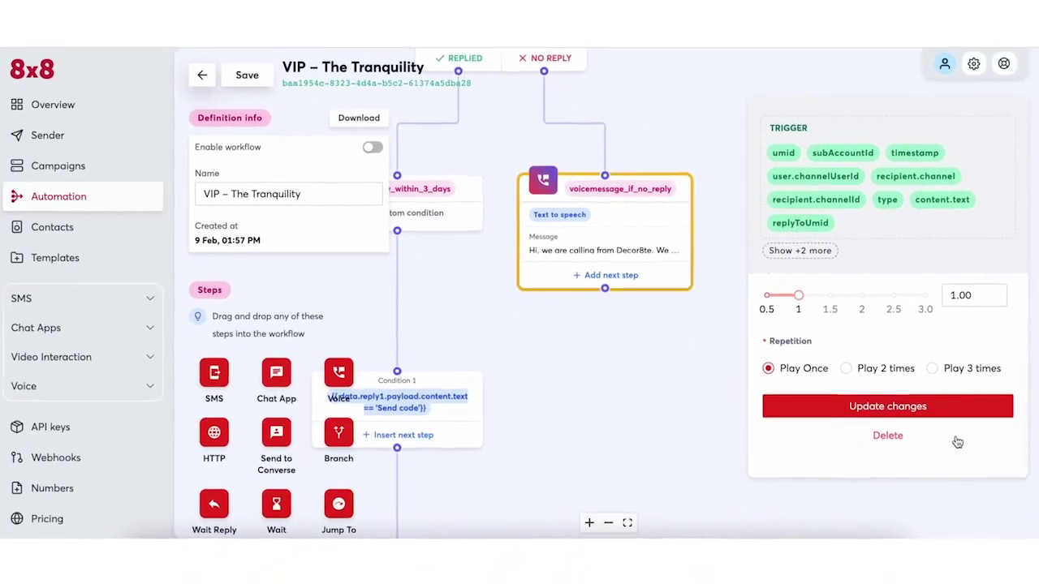
{"action": "left_click", "coordinate": [965, 407]}
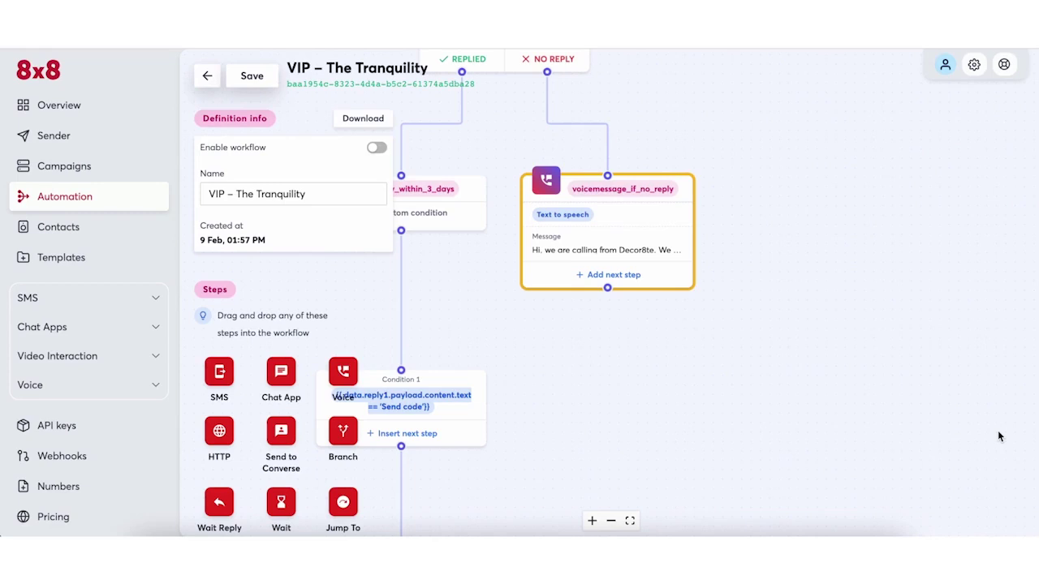
Add a new Branch step to the workflow and connect the branch1 message to it
{"action": "left_click_drag", "start_coordinate": [771, 138], "coordinate": [871, 443]}
{"action": "left_click_drag", "start_coordinate": [857, 126], "coordinate": [830, 157]}
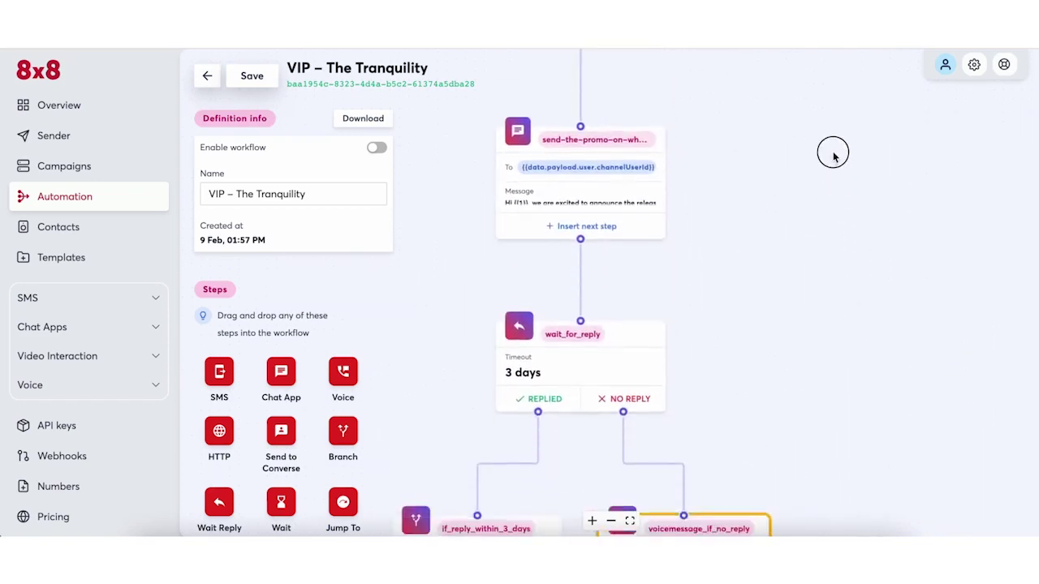
{"action": "left_click_drag", "start_coordinate": [877, 385], "coordinate": [839, 77]}
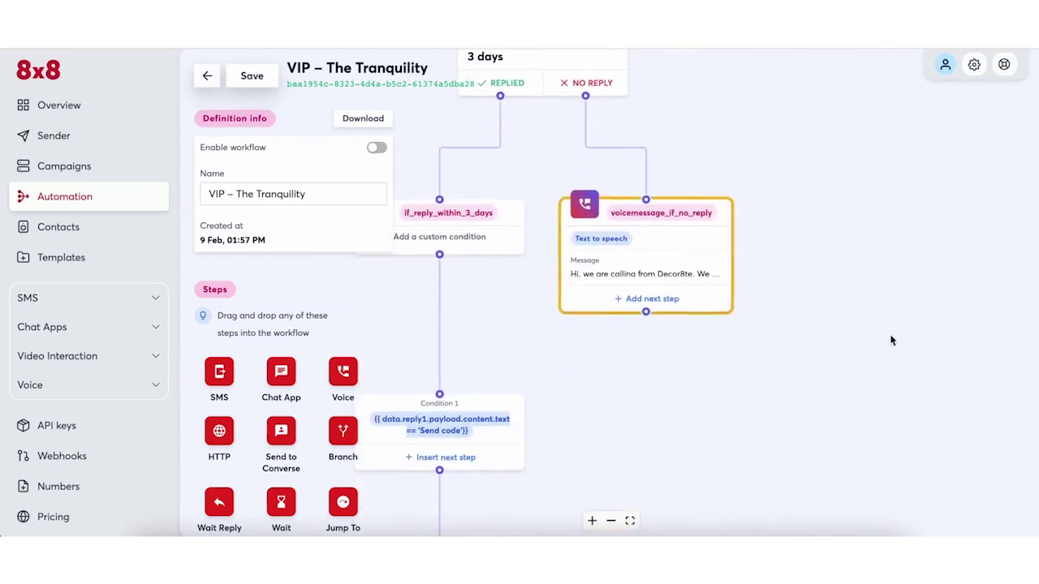
{"action": "left_click_drag", "start_coordinate": [342, 438], "coordinate": [766, 431]}
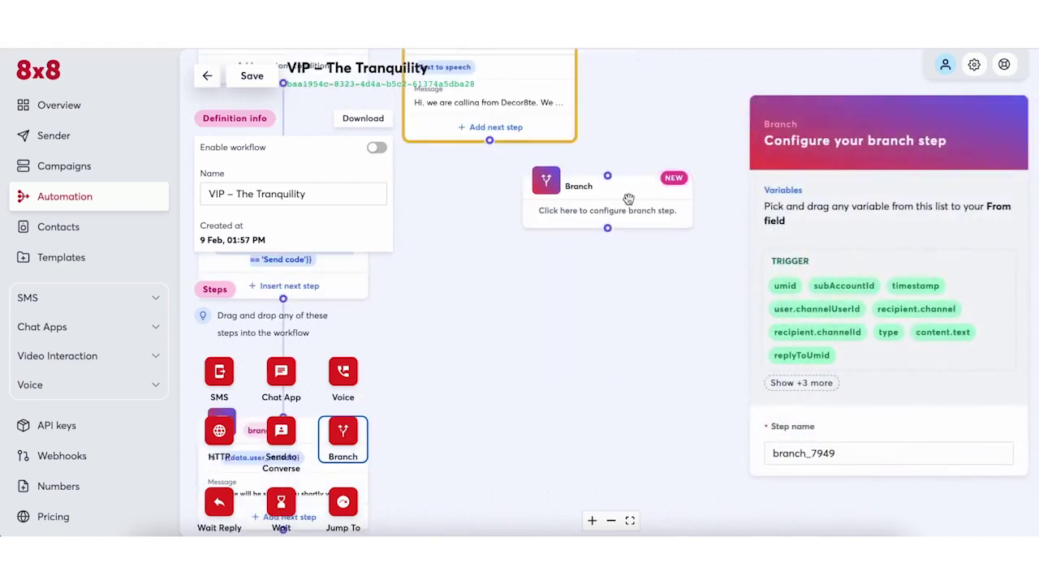
{"action": "left_click_drag", "start_coordinate": [490, 142], "coordinate": [598, 247]}
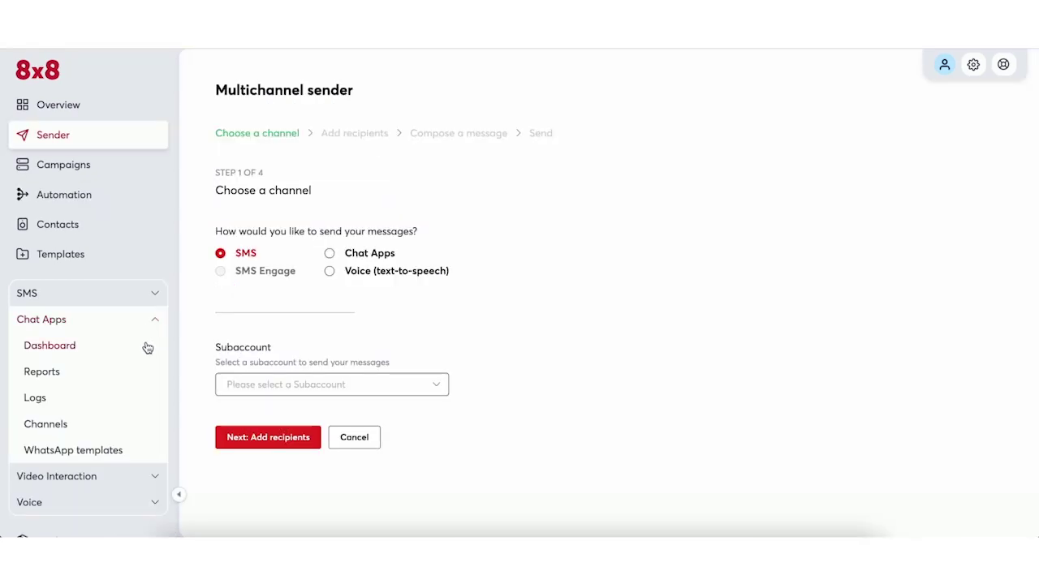
Show the Chat Apps dashboard for the last 30 days with the Delivery Rate chart (14.23%)
{"action": "left_click", "coordinate": [148, 348]}
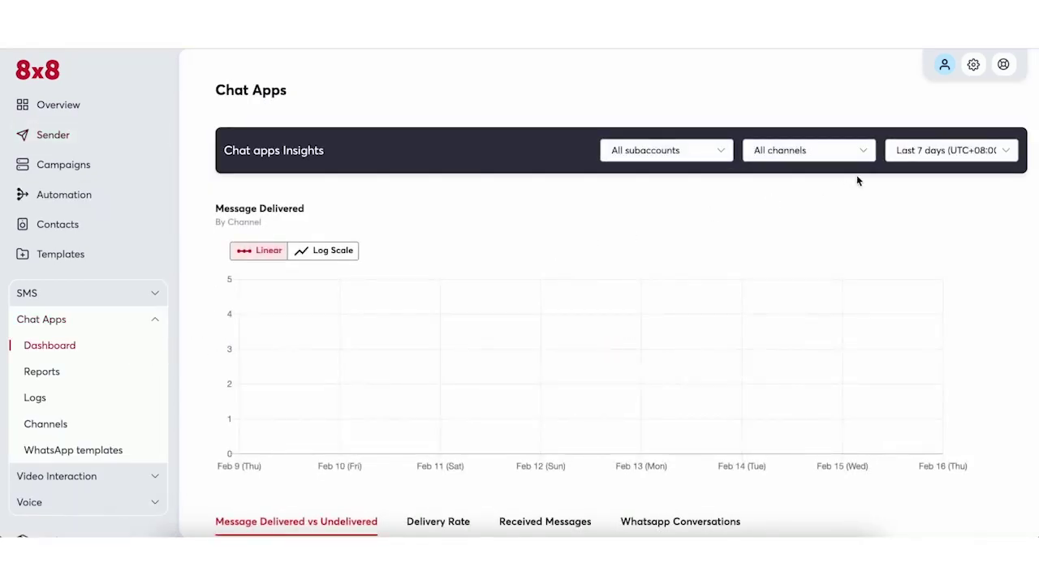
{"action": "left_click", "coordinate": [899, 151]}
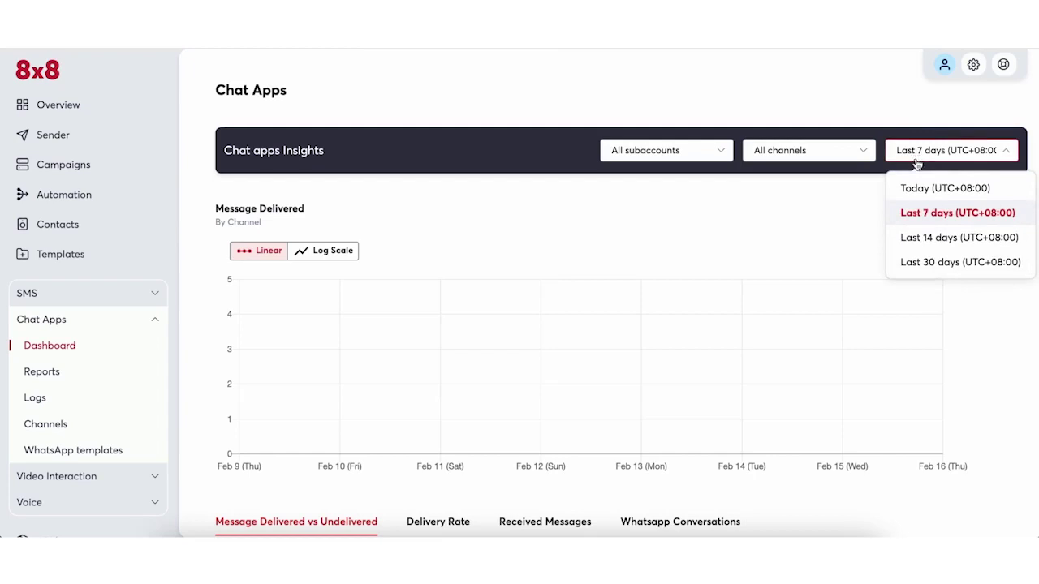
{"action": "left_click", "coordinate": [953, 264]}
{"action": "scroll", "coordinate": [760, 265], "scroll_direction": "down", "scroll_amount": 4}
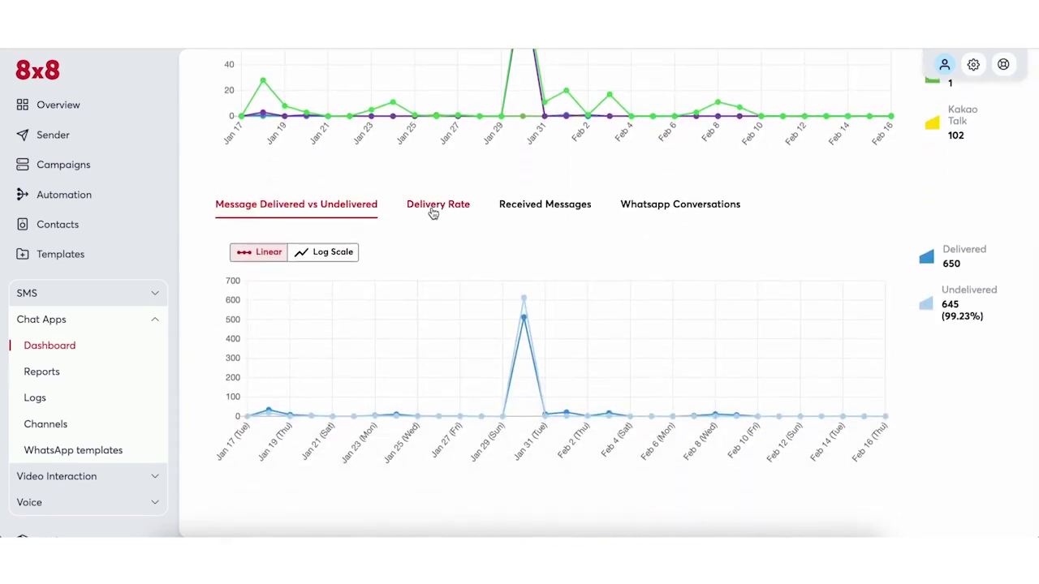
{"action": "left_click", "coordinate": [433, 209]}
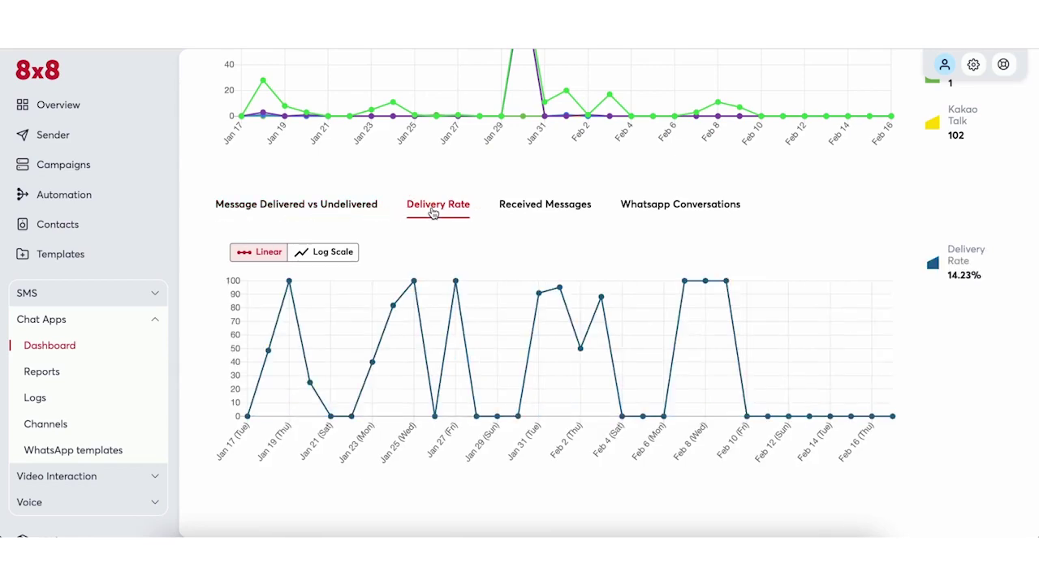
{"action": "scroll", "coordinate": [432, 212], "scroll_direction": "up", "scroll_amount": 4}
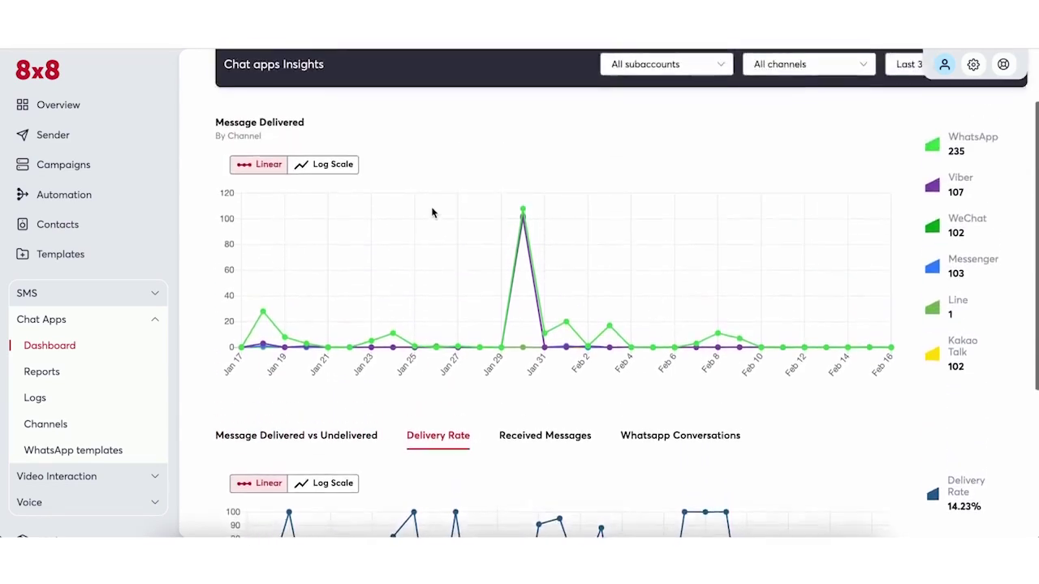